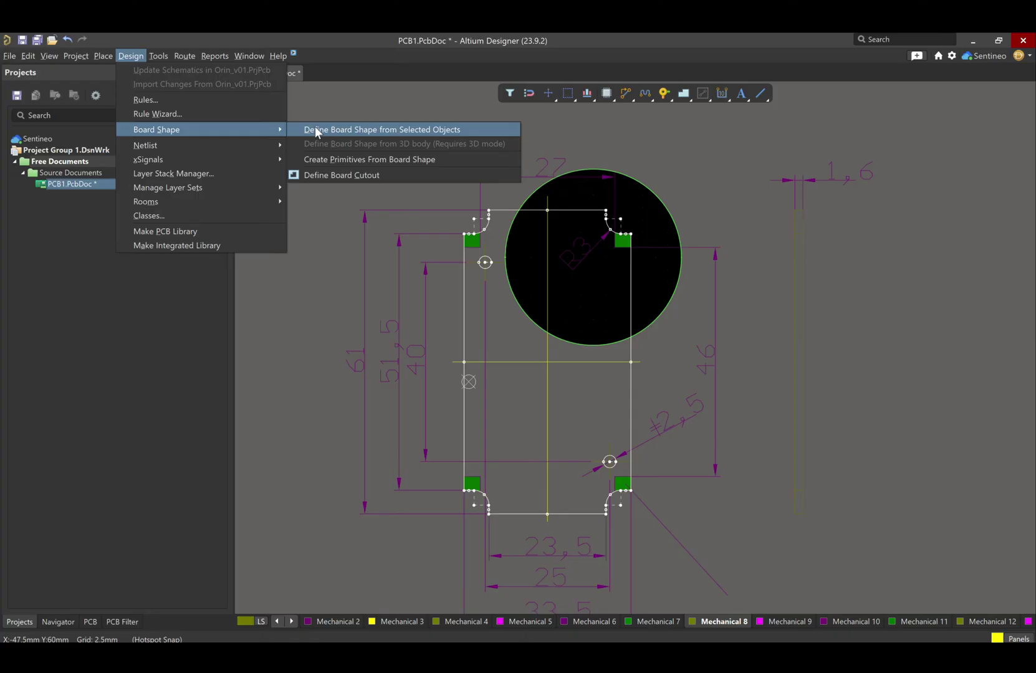
- Turn the selected rectangle into the board outline and inspect it in 3D
{"action": "left_click", "coordinate": [315, 129]}
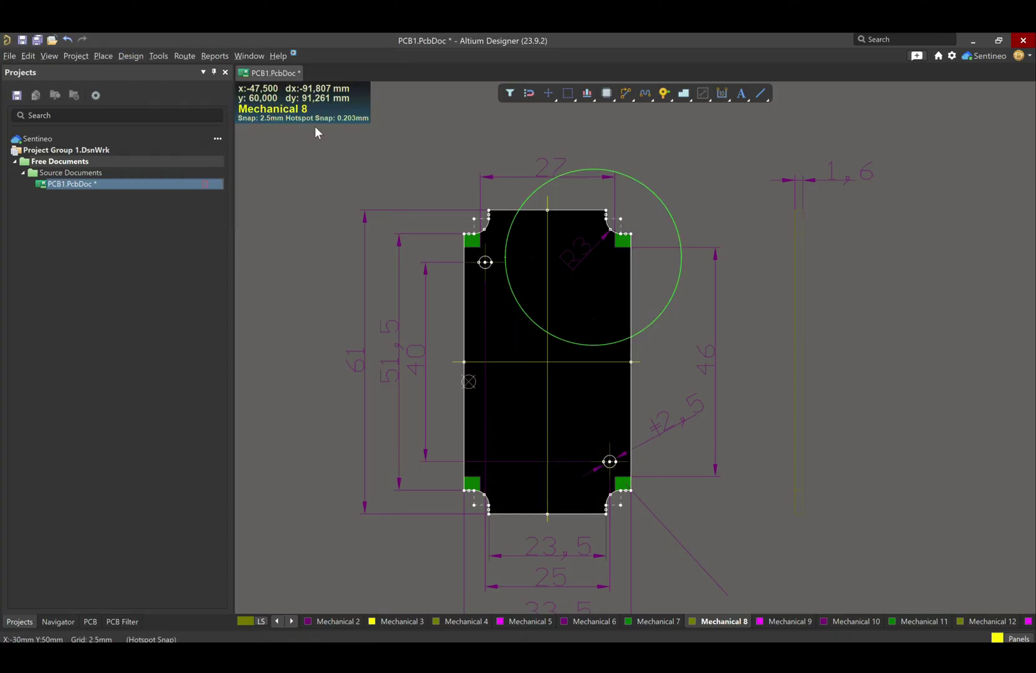
{"action": "left_click", "coordinate": [305, 320]}
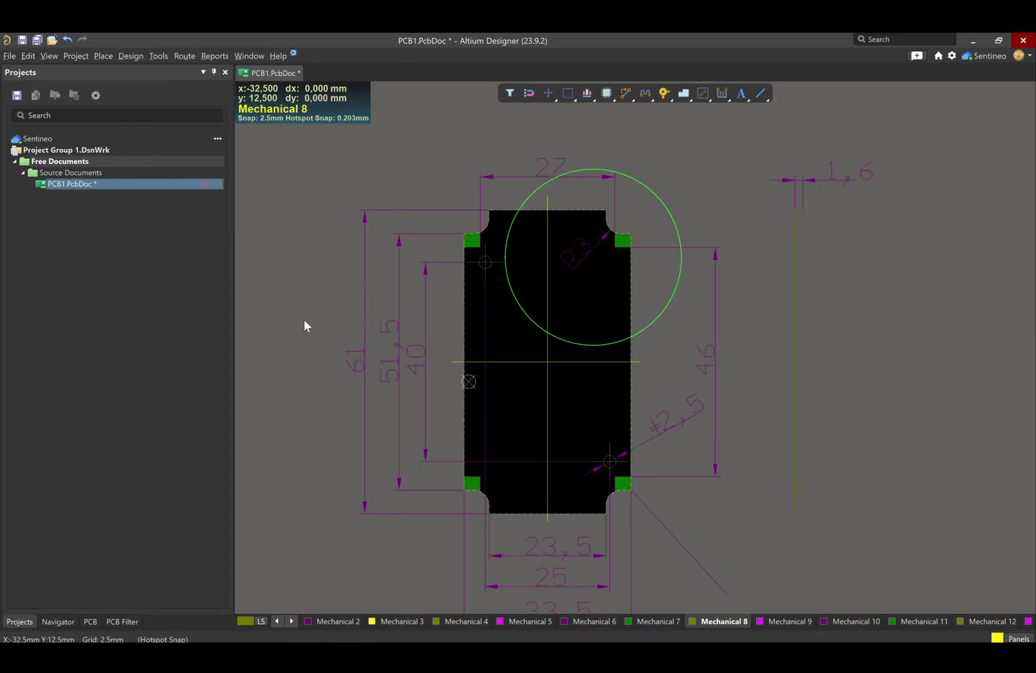
{"action": "key", "text": "3"}
{"action": "right_click_drag", "start_coordinate": [323, 317], "coordinate": [497, 432], "text": "shift"}
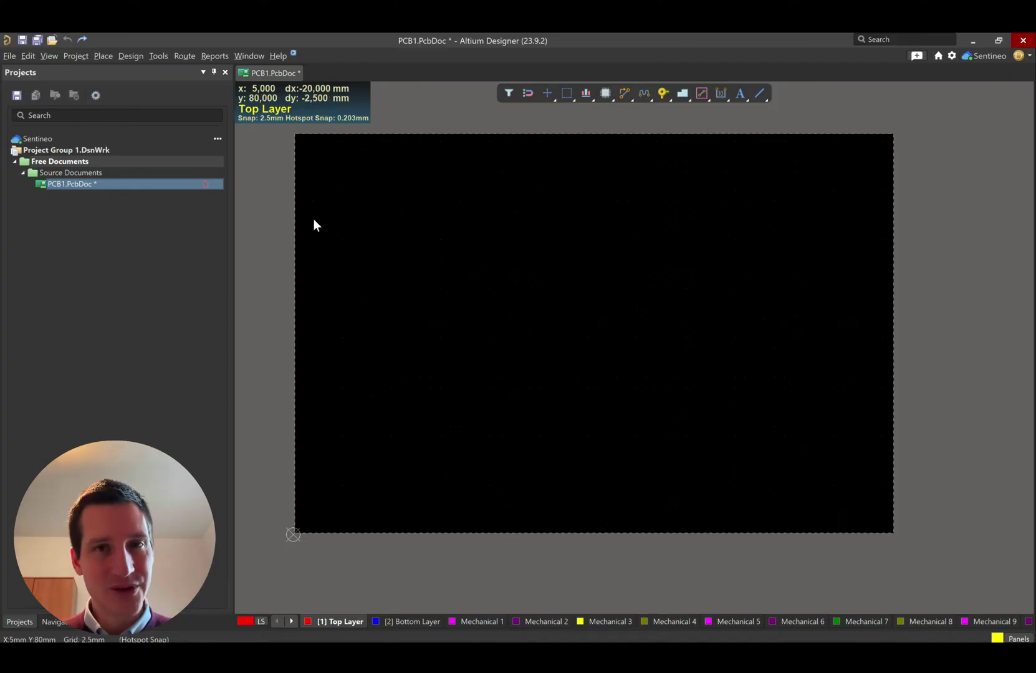
- Place a new relative origin inside the board near its lower-left corner
{"action": "left_click", "coordinate": [29, 56]}
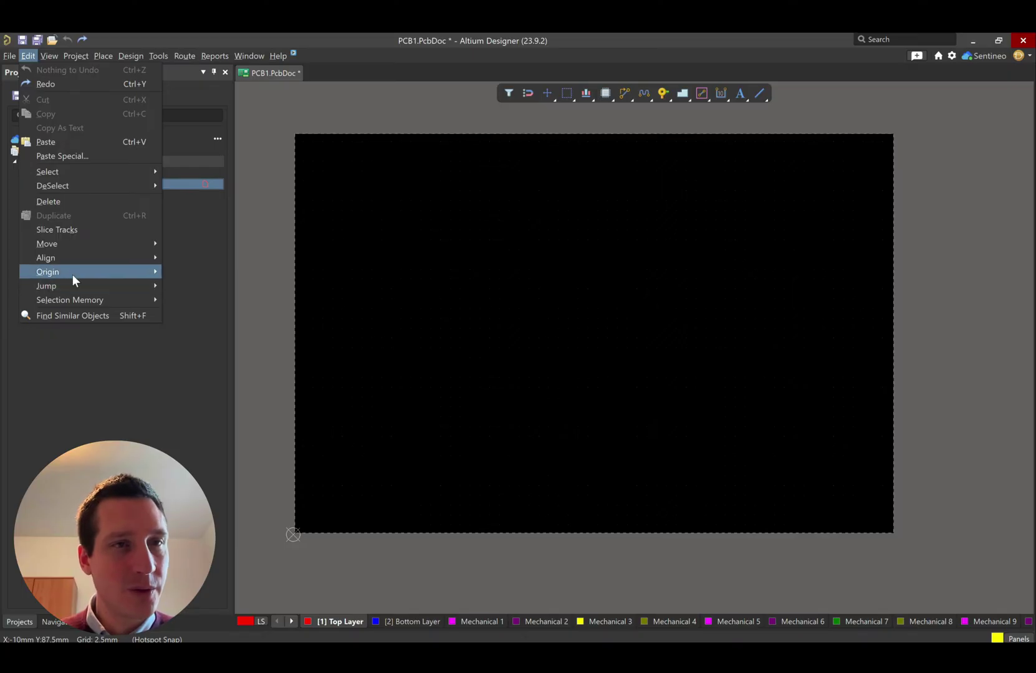
{"action": "mouse_move", "coordinate": [134, 274]}
{"action": "left_click", "coordinate": [183, 273]}
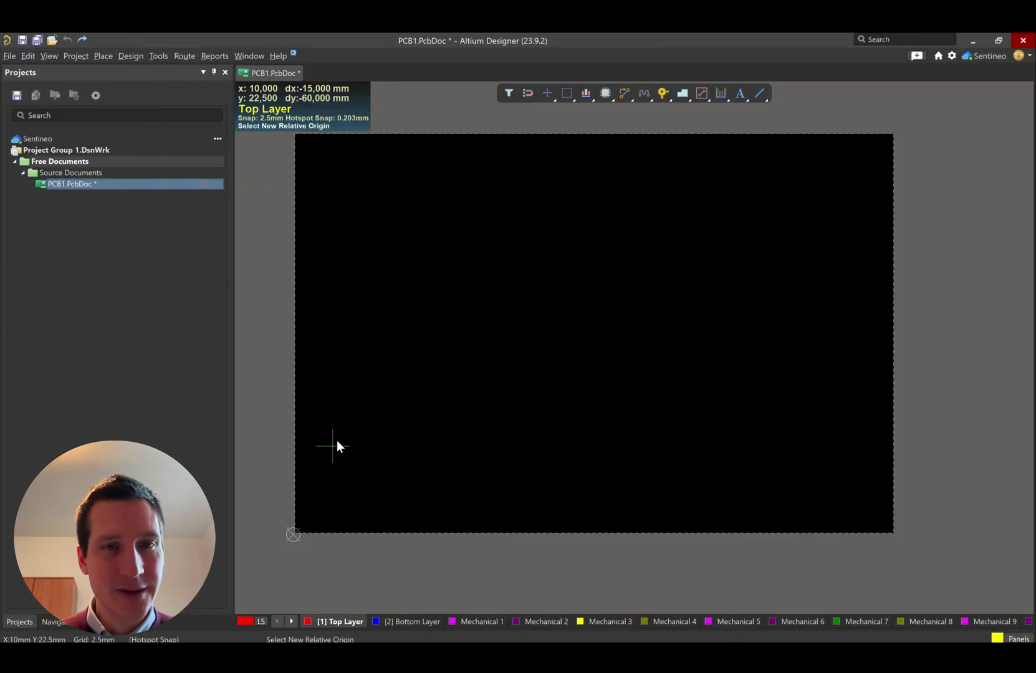
{"action": "left_click", "coordinate": [361, 447]}
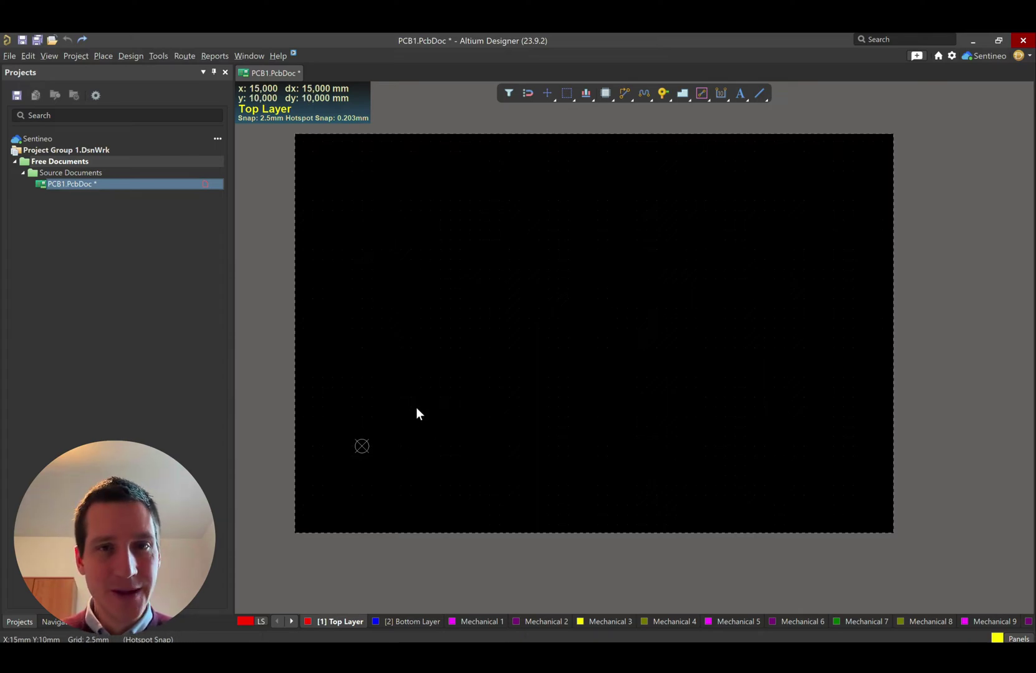
- Start setting the origin and jump to the exact location X 20 mm, Y 20 mm
{"action": "left_click", "coordinate": [29, 55]}
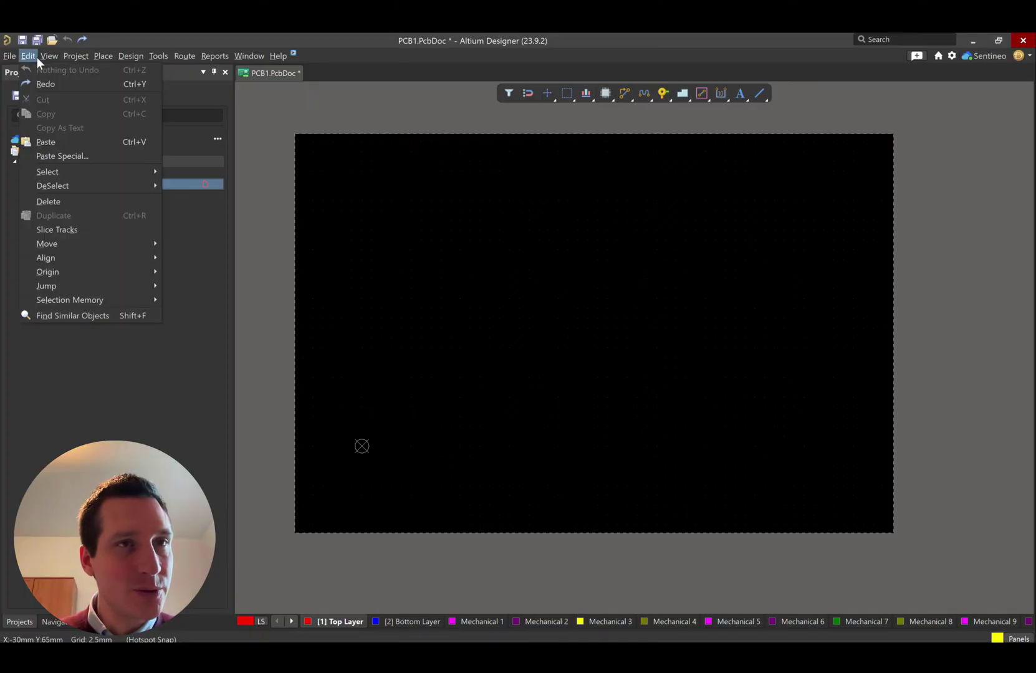
{"action": "mouse_move", "coordinate": [97, 274]}
{"action": "left_click", "coordinate": [184, 271]}
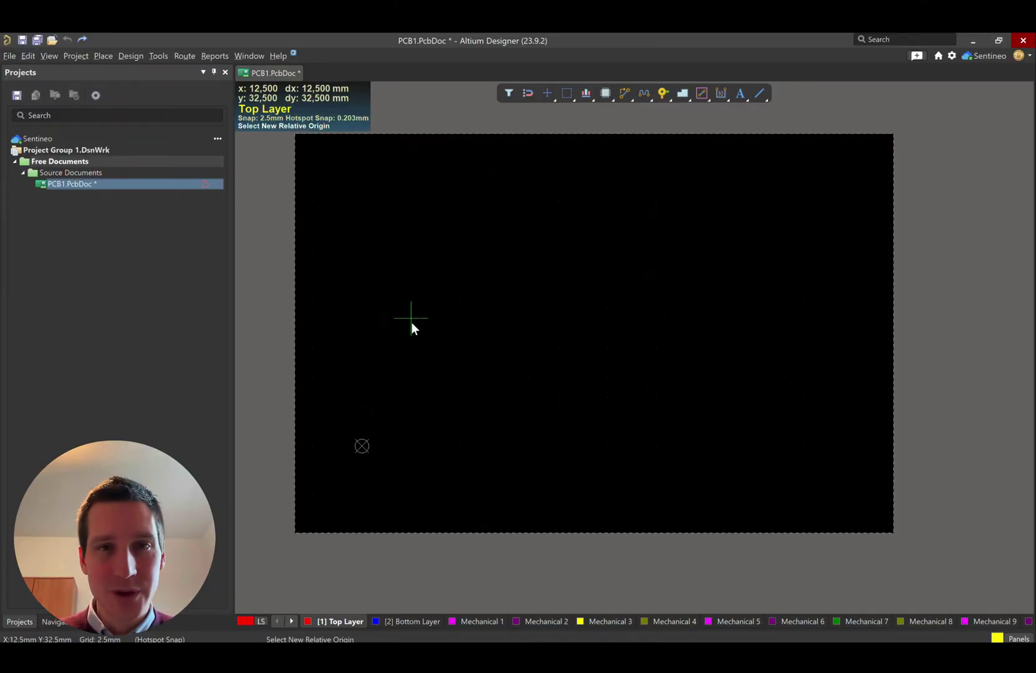
{"action": "key", "text": "j"}
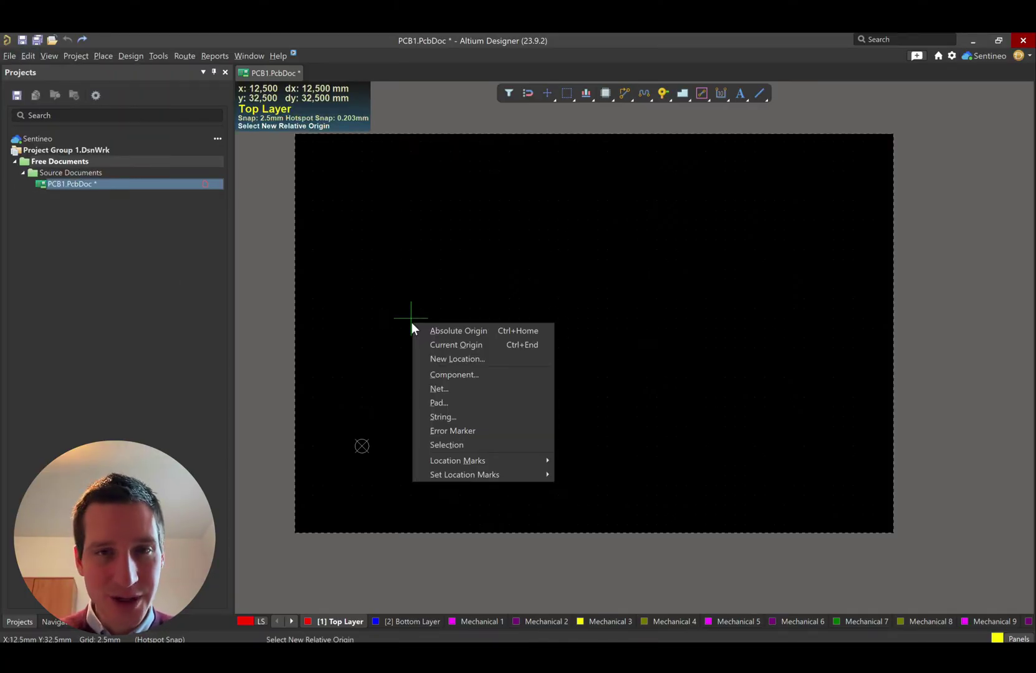
{"action": "key", "text": "l"}
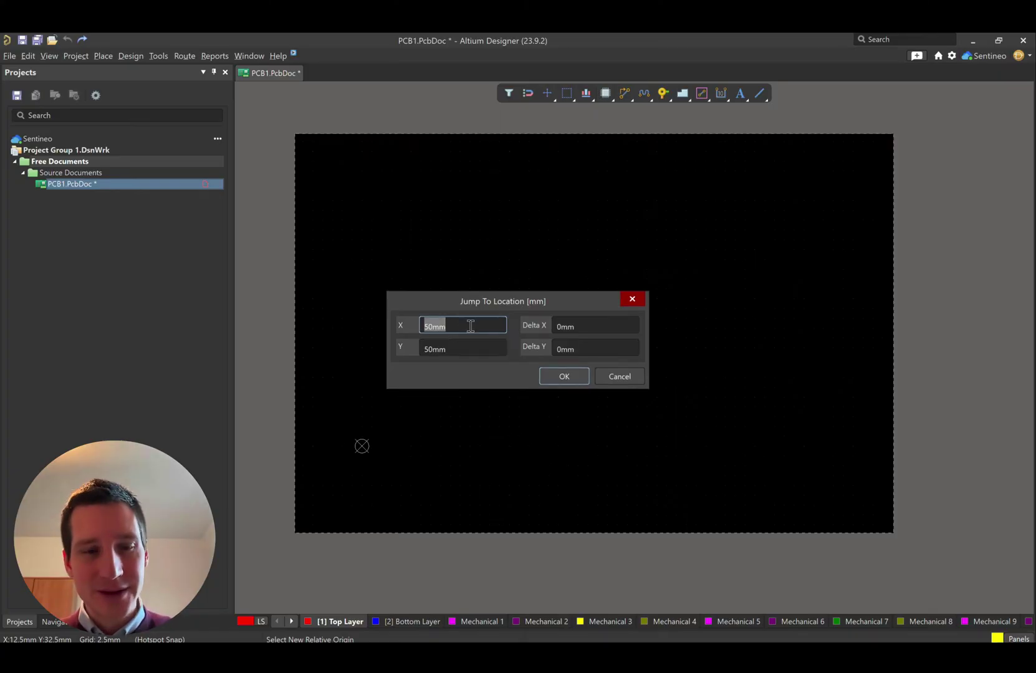
{"action": "type", "text": "20"}
{"action": "key", "text": "Tab"}
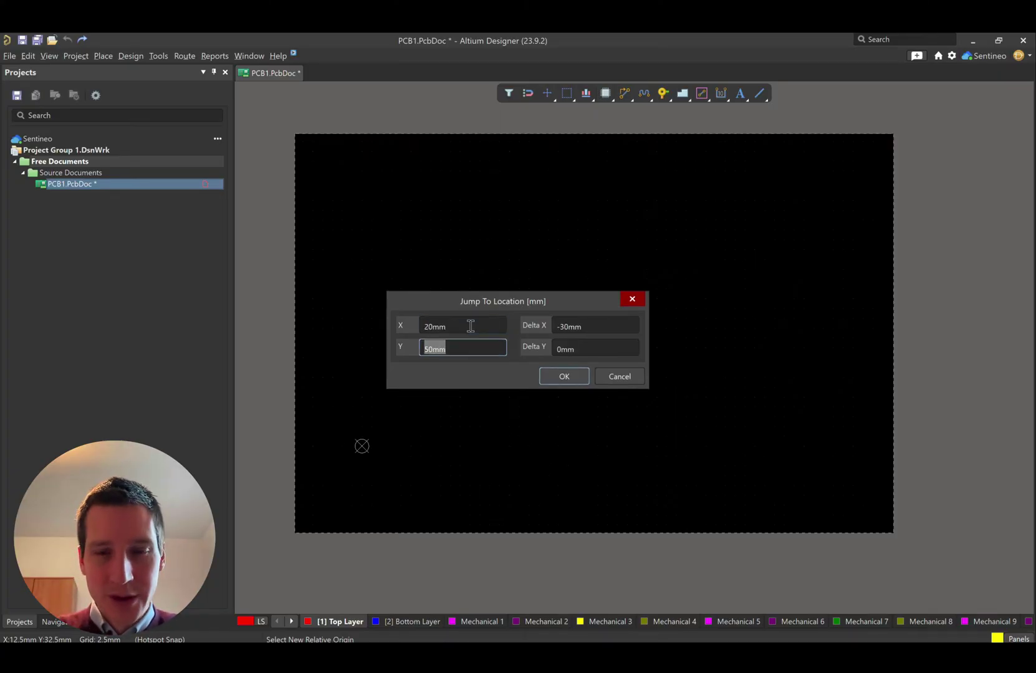
{"action": "type", "text": "20m"}
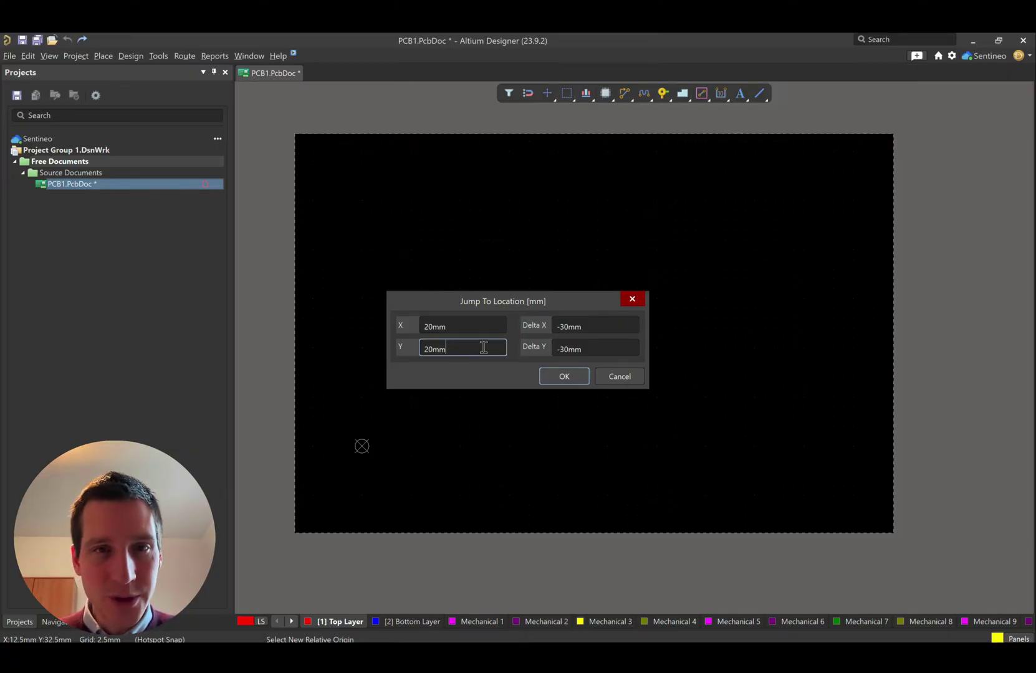
{"action": "key", "text": "Return"}
- Set the relative origin at the jumped-to point (X 20 mm, Y 20 mm)
{"action": "key", "text": "e"}
{"action": "key", "text": "o"}
{"action": "key", "text": "s"}
{"action": "key", "text": "Return"}
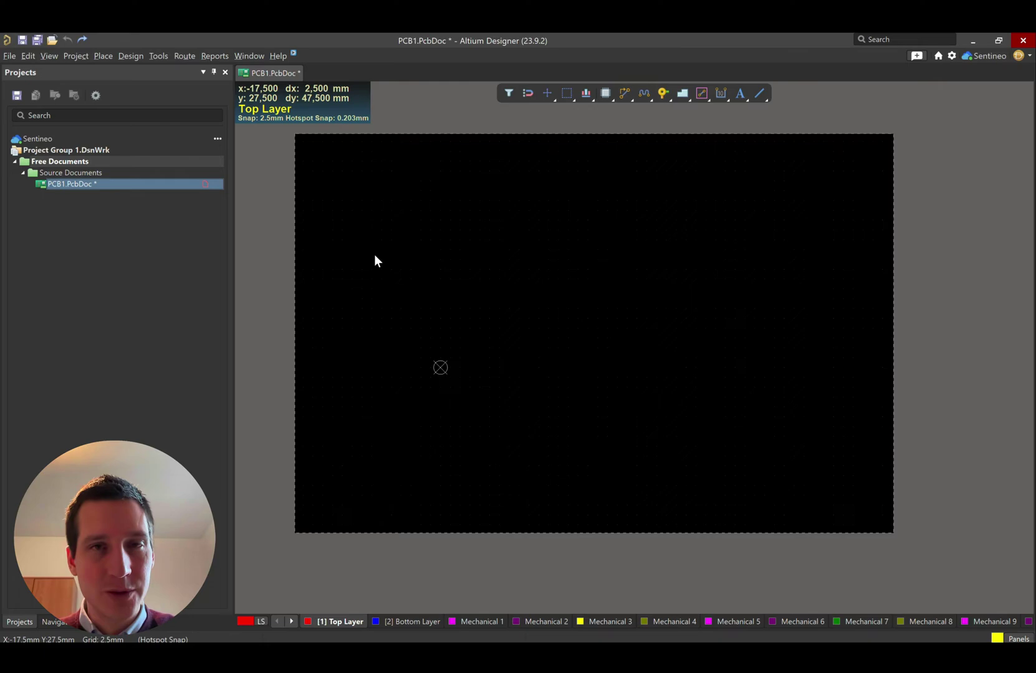
- In Board Planning mode, move the left edge to the origin and pull in the bottom and right edges
{"action": "key", "text": "1"}
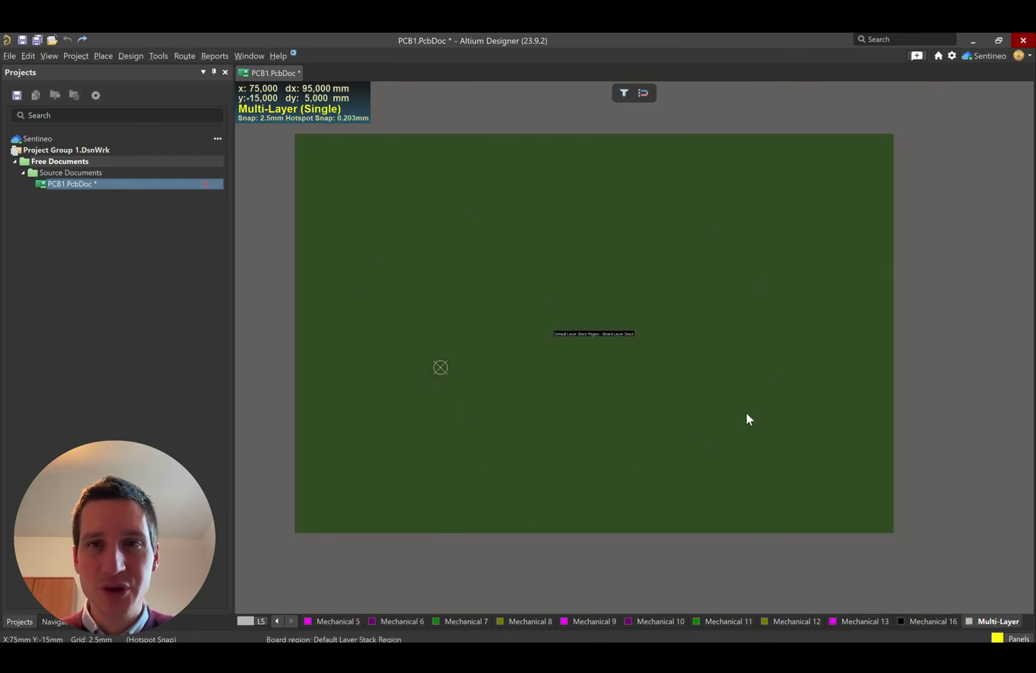
{"action": "left_click", "coordinate": [130, 56]}
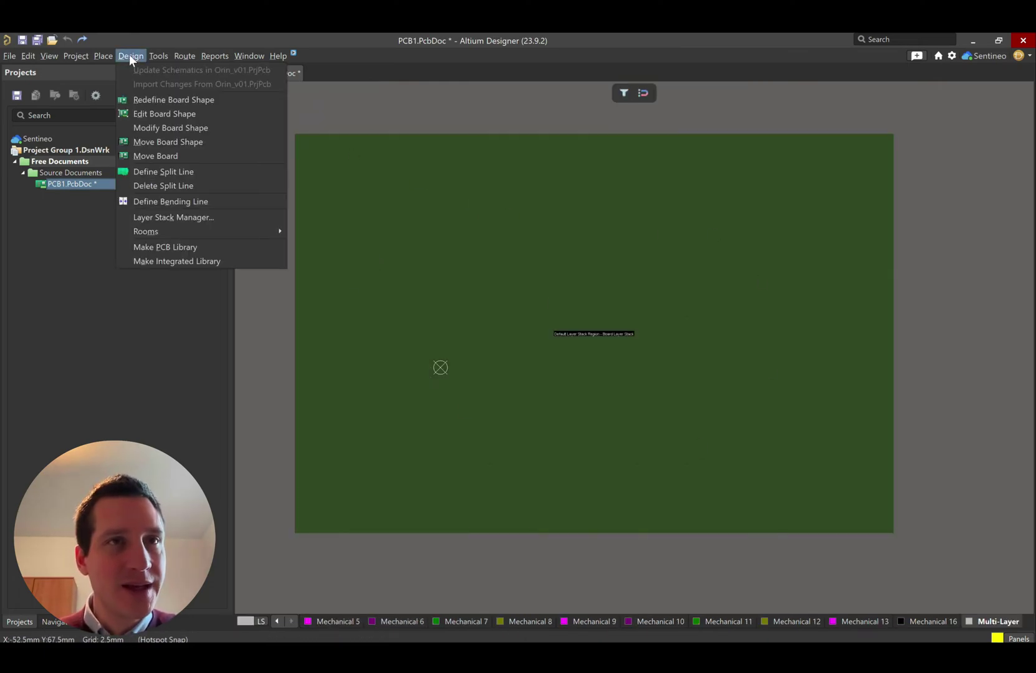
{"action": "left_click", "coordinate": [152, 114]}
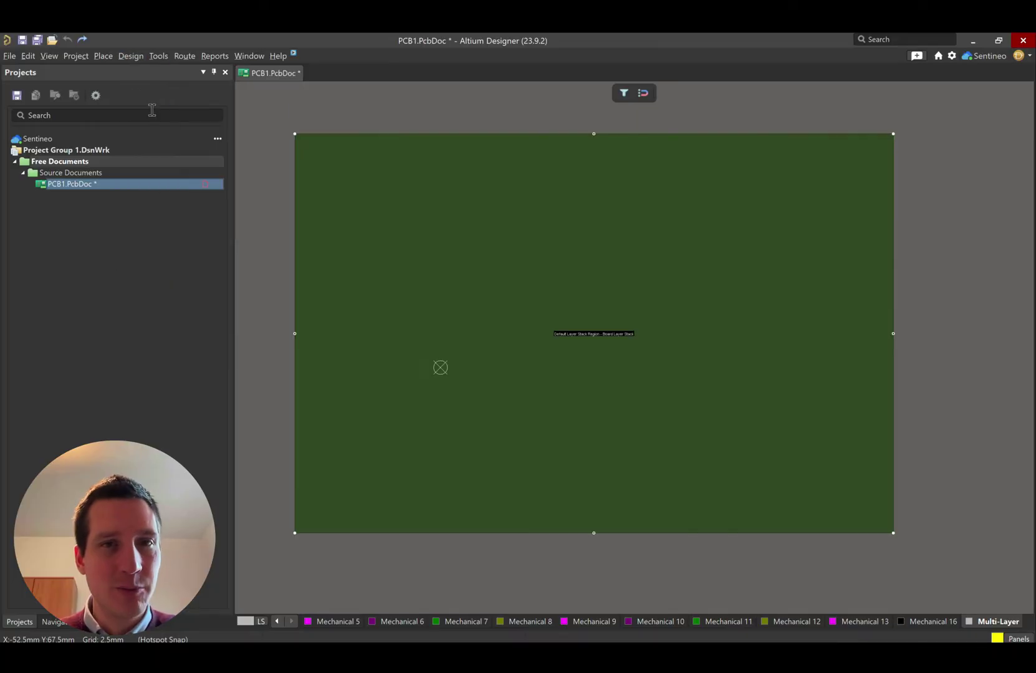
{"action": "left_click_drag", "start_coordinate": [294, 239], "coordinate": [440, 248]}
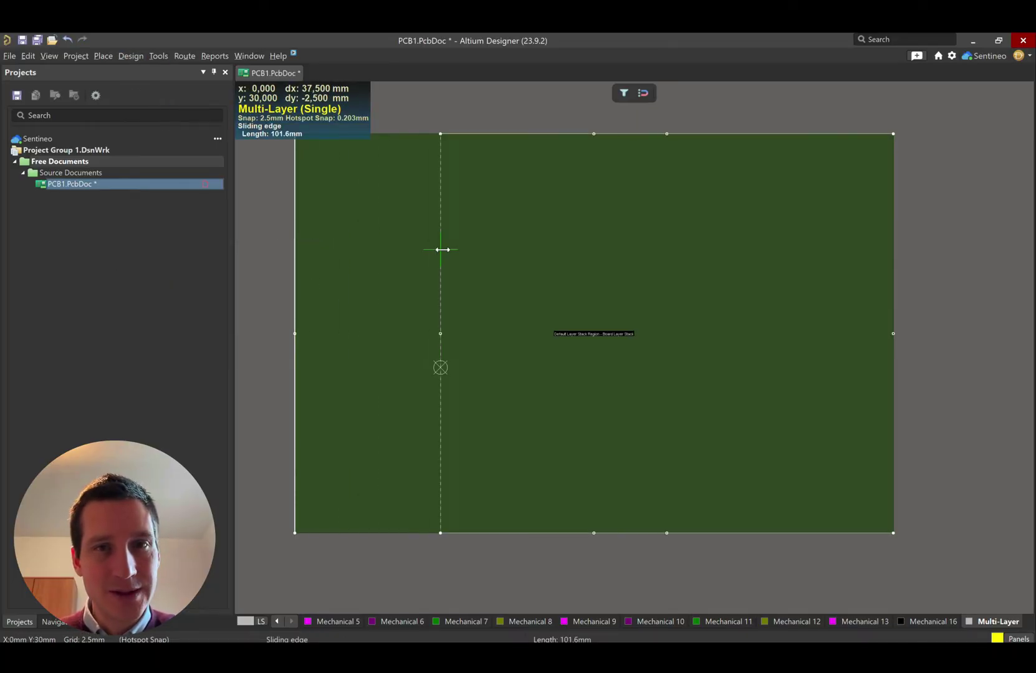
{"action": "left_click_drag", "start_coordinate": [509, 533], "coordinate": [521, 367]}
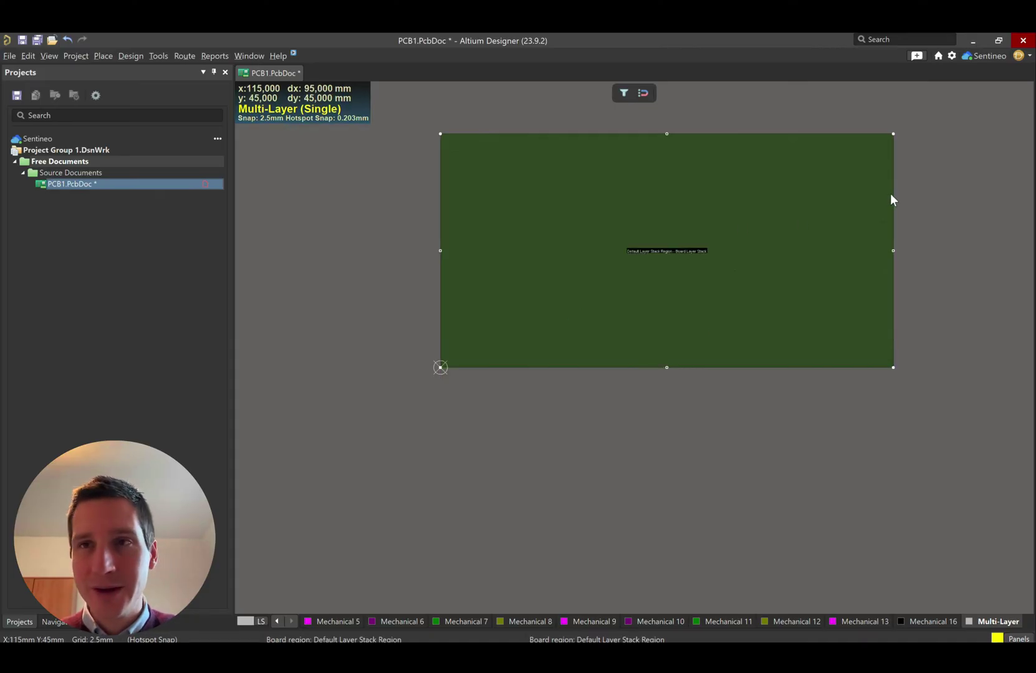
{"action": "left_click_drag", "start_coordinate": [880, 195], "coordinate": [823, 195]}
{"action": "key", "text": "ctrl+Page_Down"}
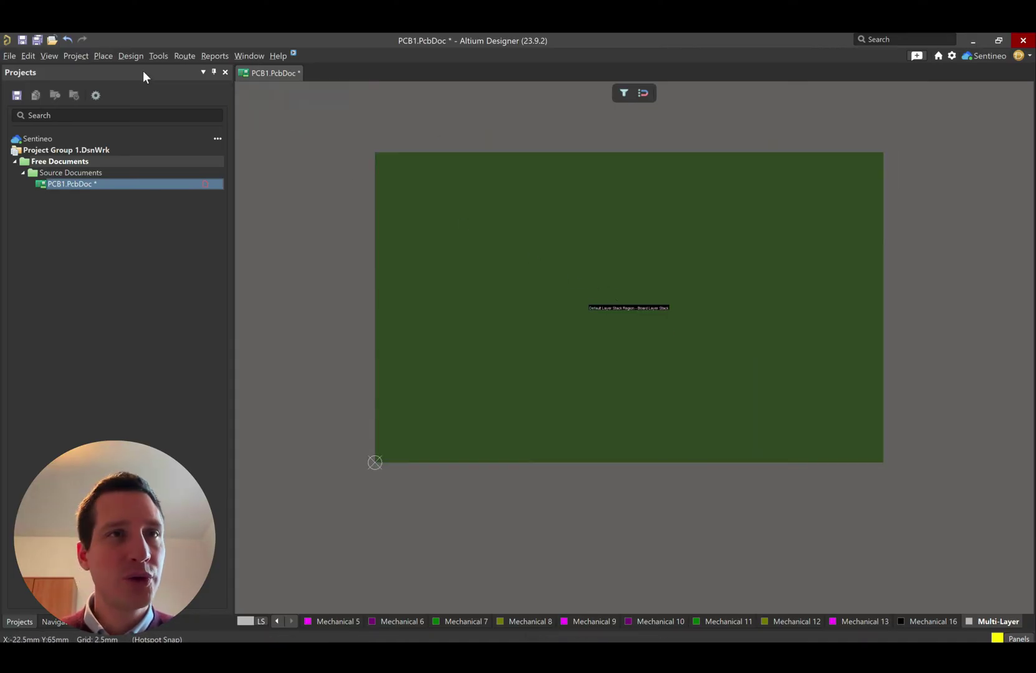
- Lower the top edge and slide the right edge left to square the board at 50 mm
{"action": "left_click", "coordinate": [127, 55]}
{"action": "left_click", "coordinate": [162, 113]}
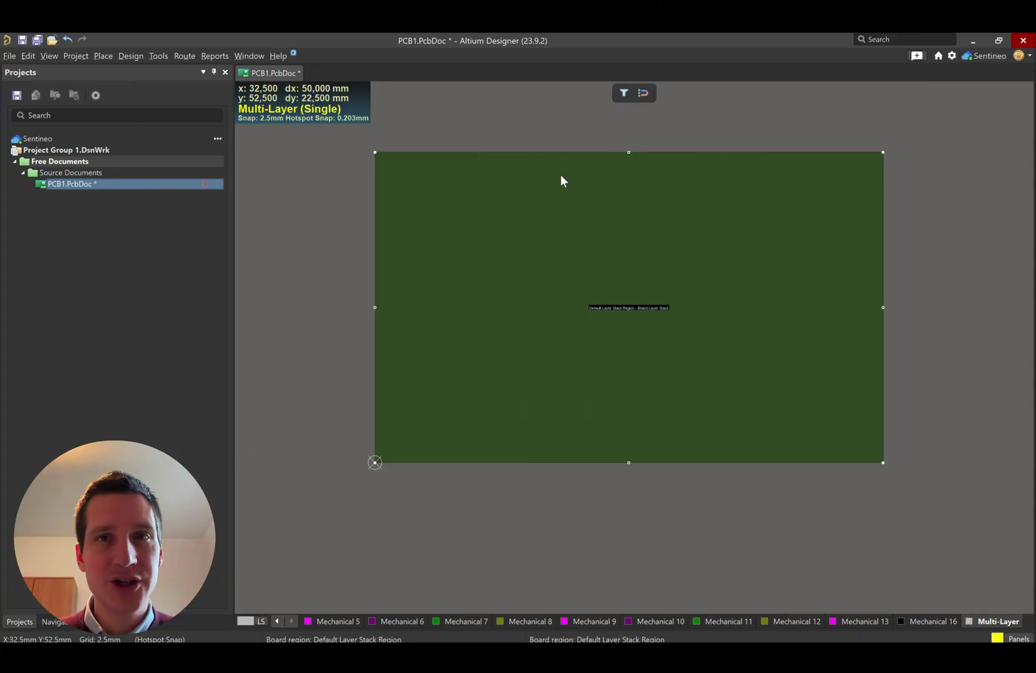
{"action": "left_click_drag", "start_coordinate": [552, 152], "coordinate": [554, 204]}
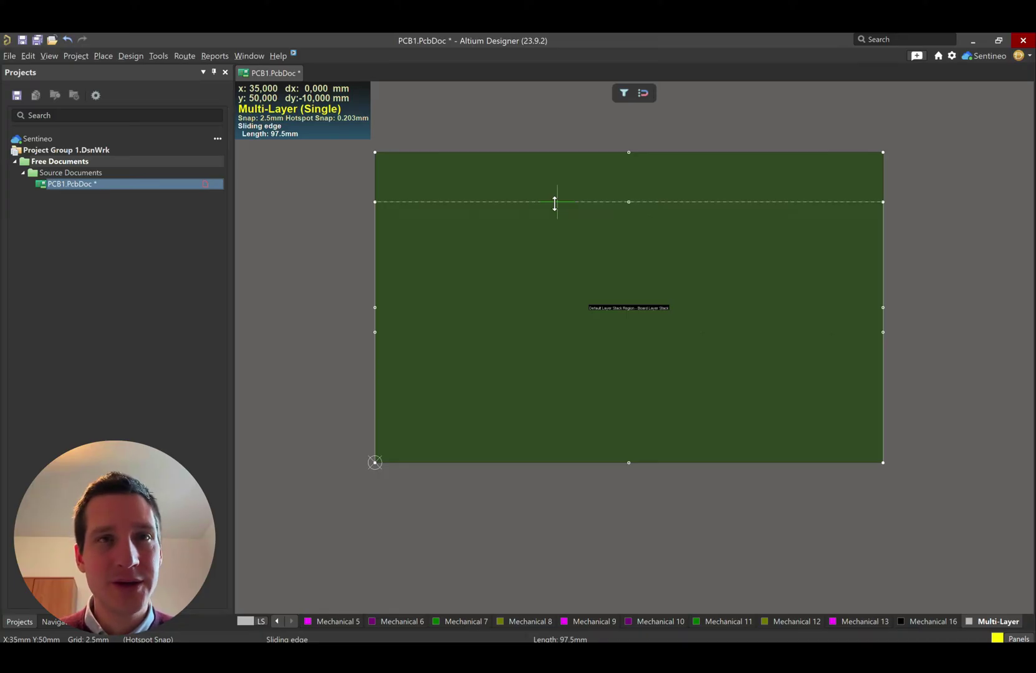
{"action": "left_click_drag", "start_coordinate": [555, 204], "coordinate": [554, 202]}
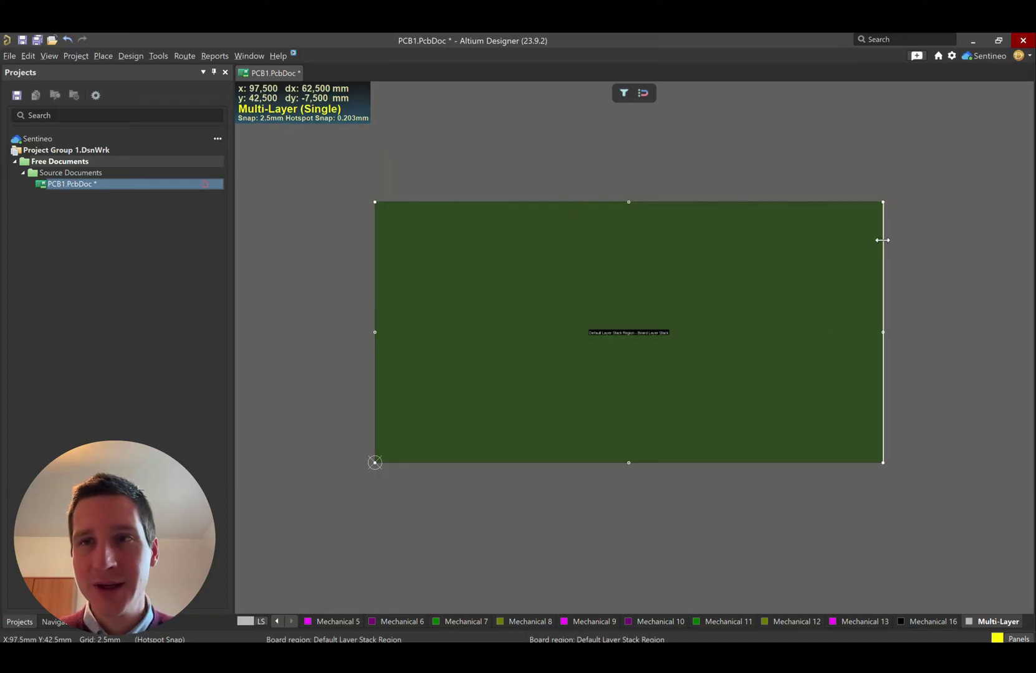
{"action": "left_click_drag", "start_coordinate": [882, 239], "coordinate": [635, 241]}
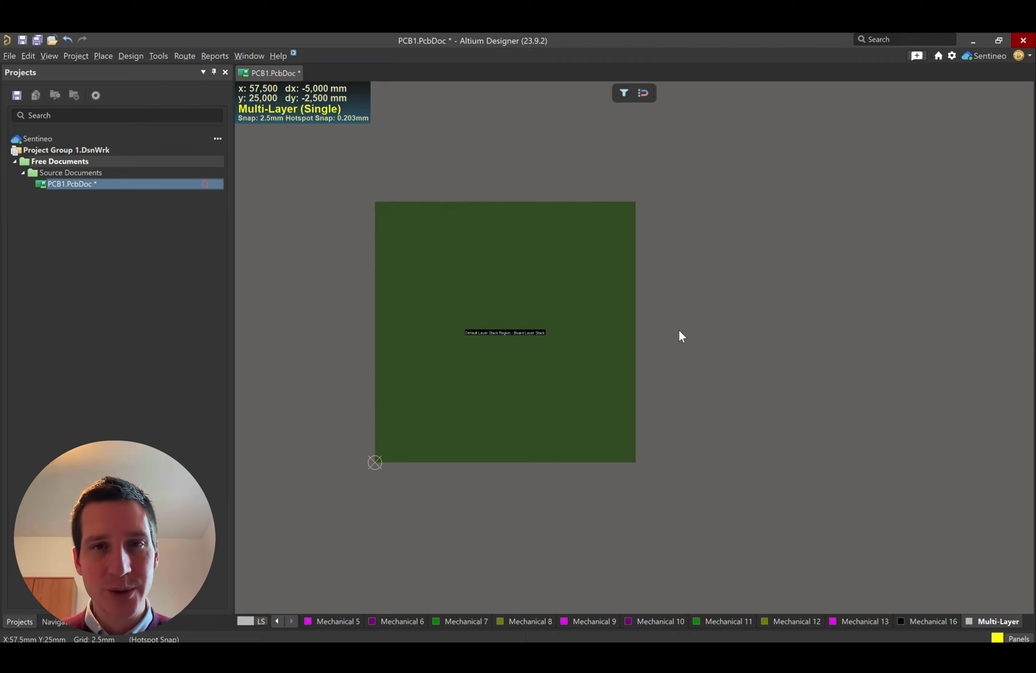
{"action": "key", "text": "2"}
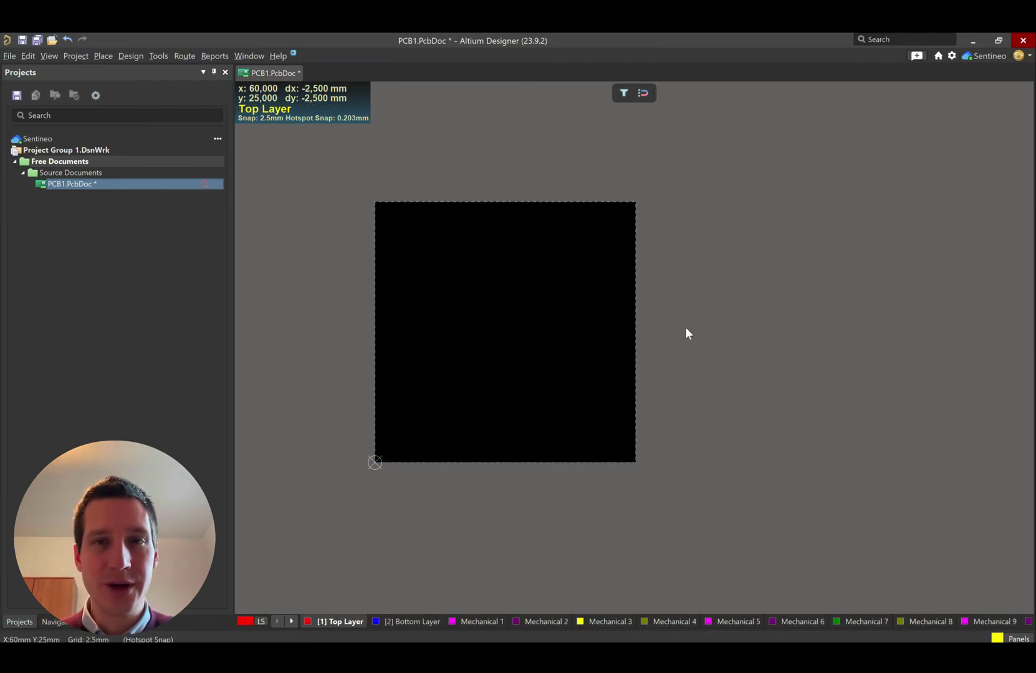
{"action": "key", "text": "3"}
{"action": "right_click", "coordinate": [779, 343]}
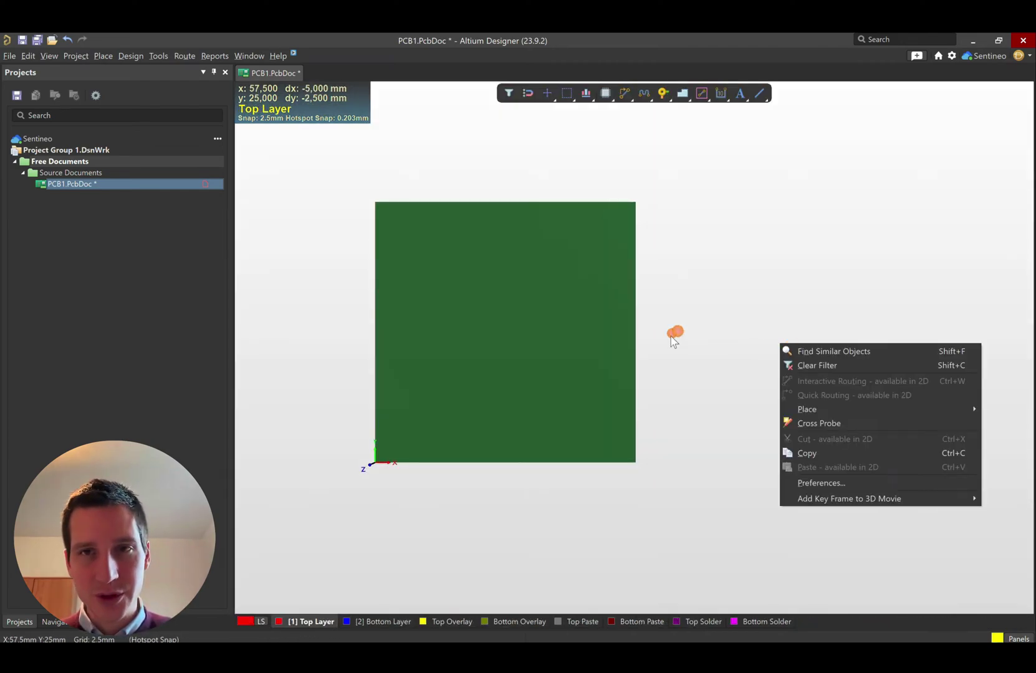
{"action": "key", "text": "Escape"}
{"action": "right_click_drag", "start_coordinate": [550, 400], "coordinate": [485, 439], "text": "shift"}
{"action": "key", "text": "2"}
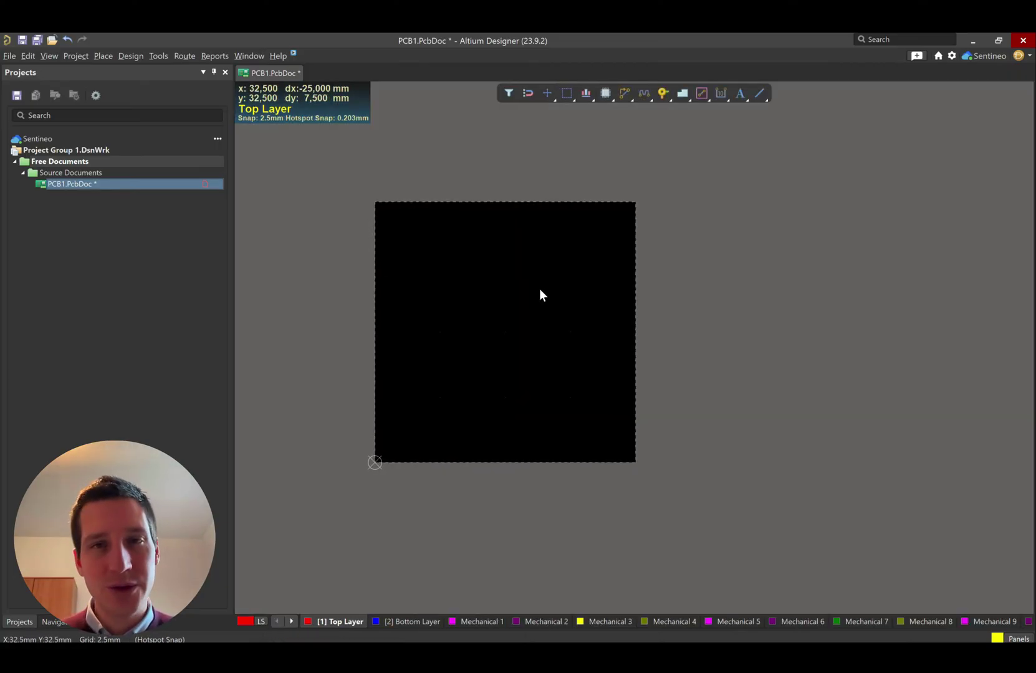
- Place a full circle at the board's centre with a 17.678 mm radius
{"action": "scroll", "coordinate": [537, 289], "scroll_direction": "up", "scroll_amount": 1, "text": "ctrl"}
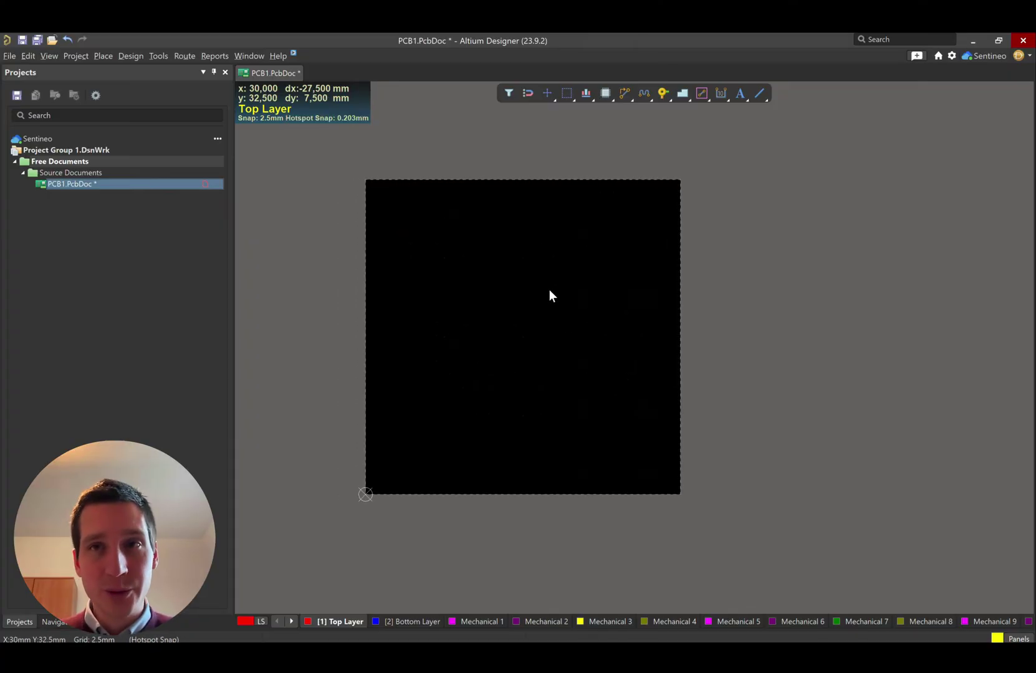
{"action": "key", "text": "p"}
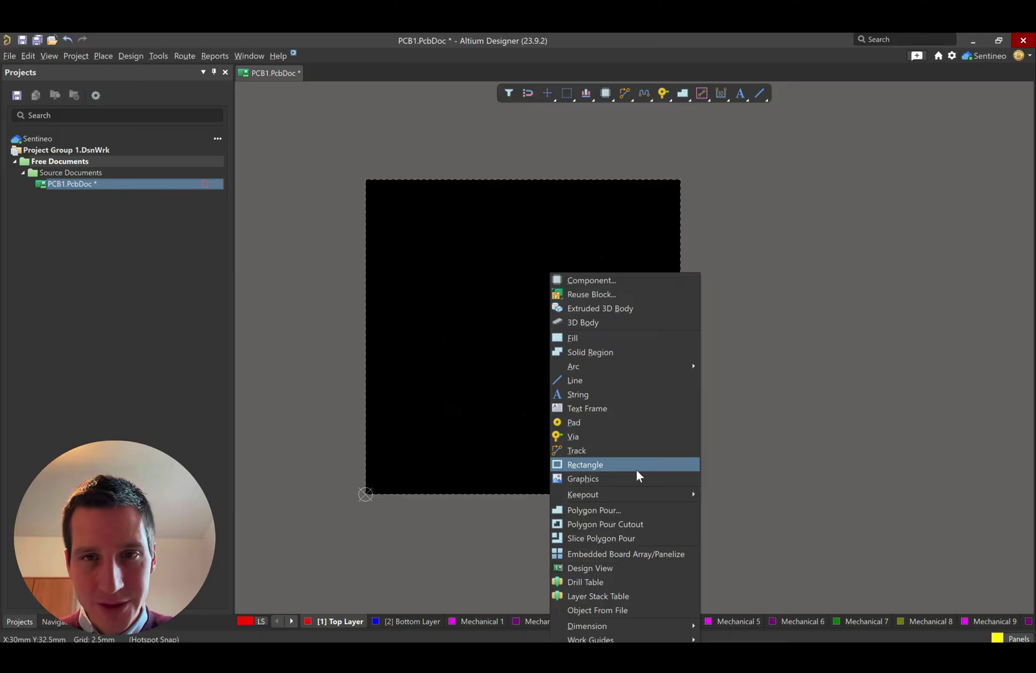
{"action": "mouse_move", "coordinate": [624, 369]}
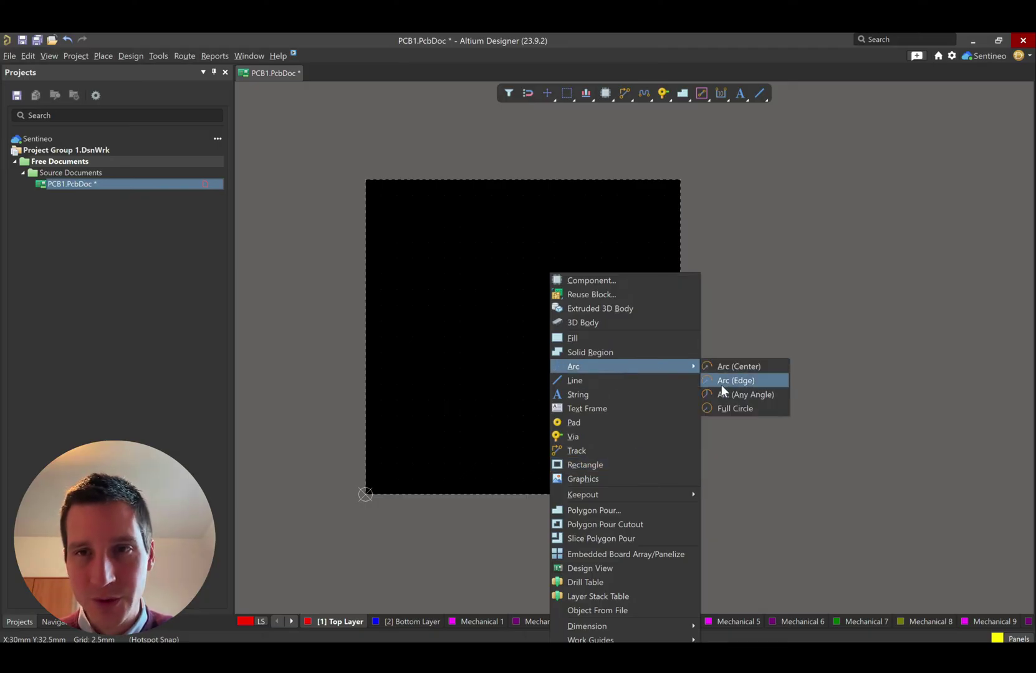
{"action": "left_click", "coordinate": [722, 402]}
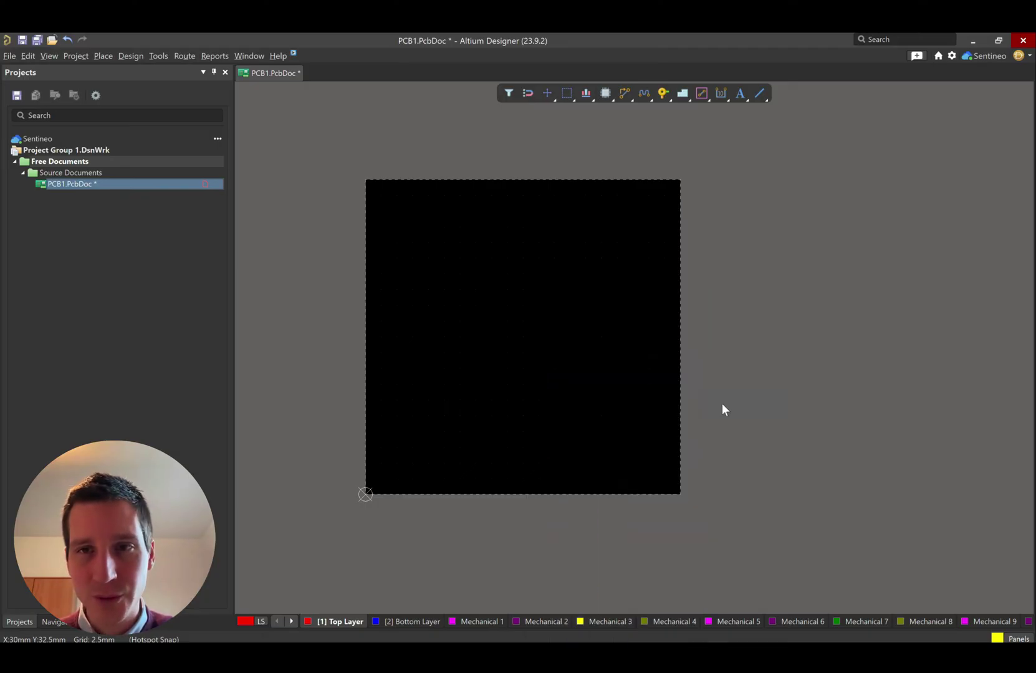
{"action": "left_click", "coordinate": [521, 337]}
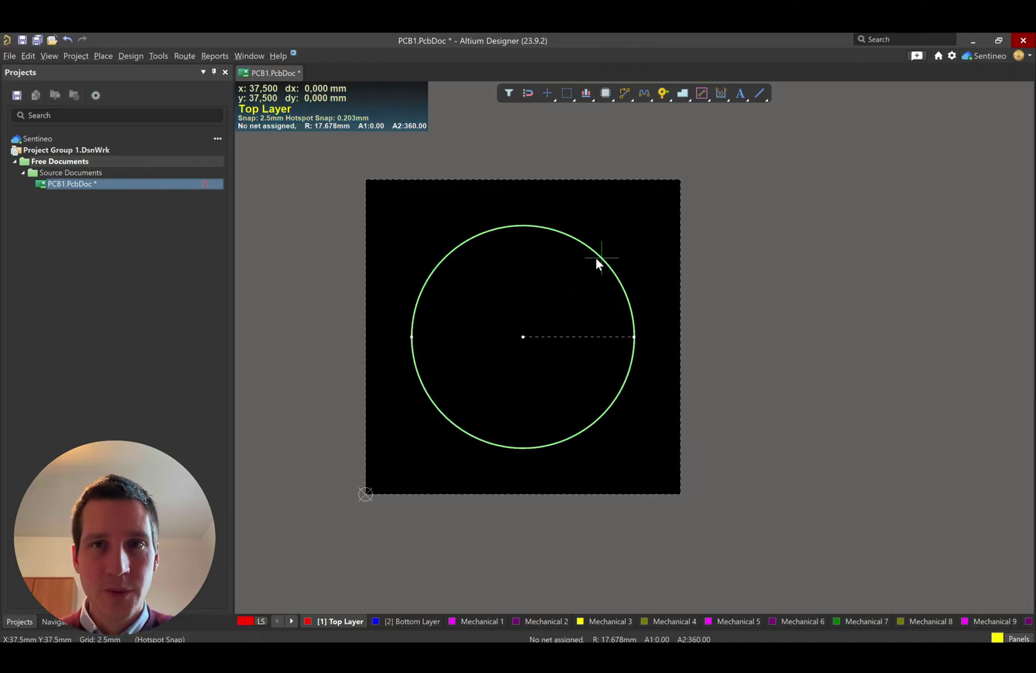
{"action": "left_click", "coordinate": [598, 257]}
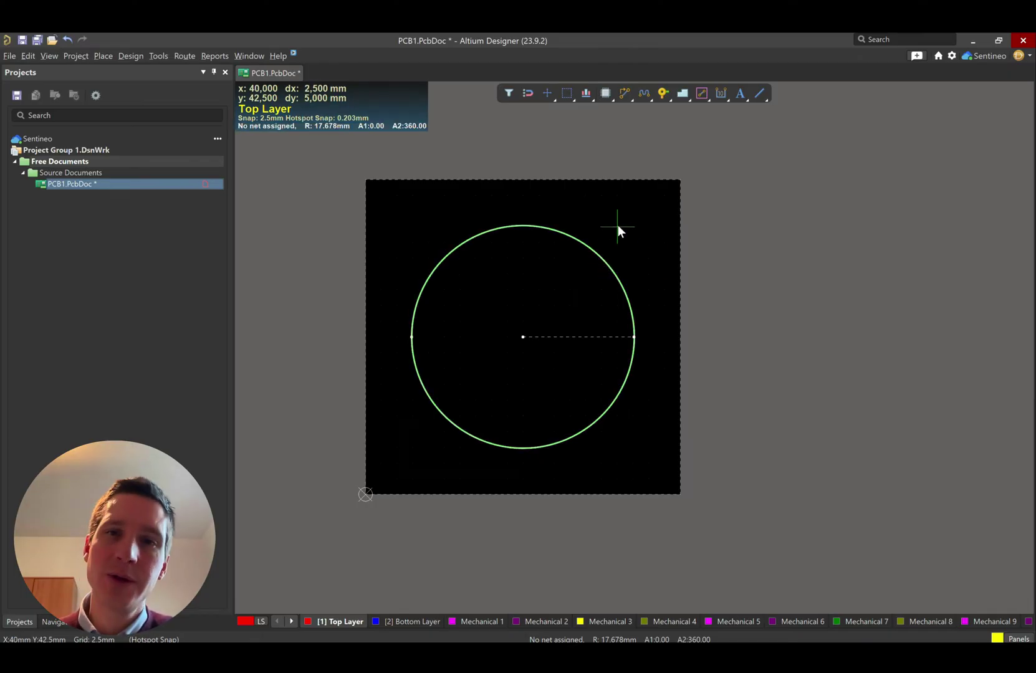
- Define the board shape from the circle, check the round board in 3D, then return to 2D
{"action": "right_click", "coordinate": [577, 232]}
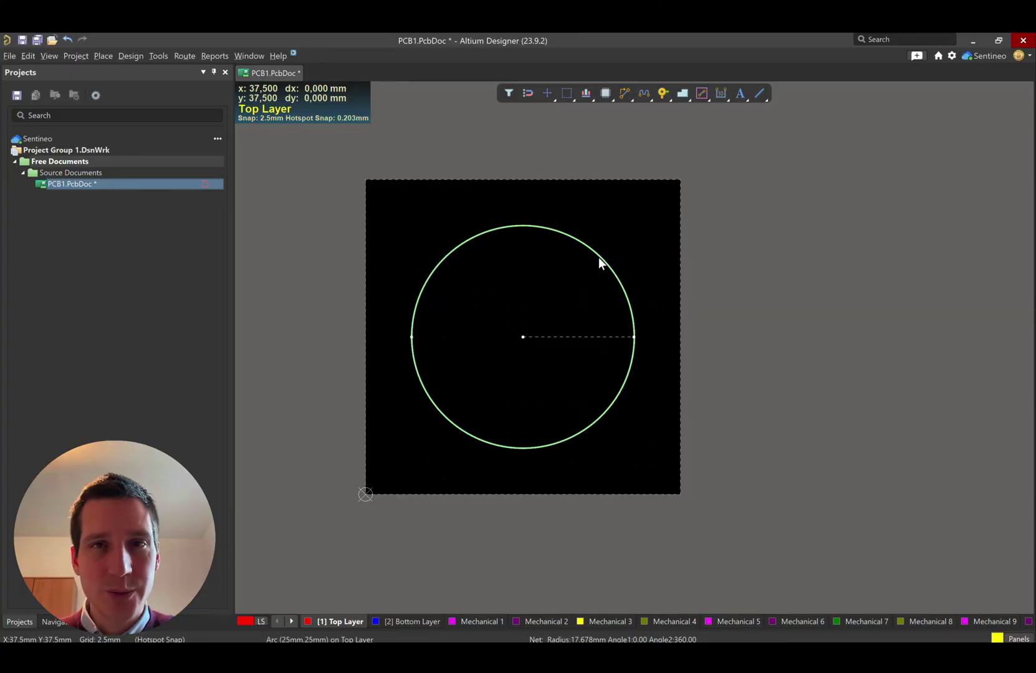
{"action": "left_click", "coordinate": [145, 55]}
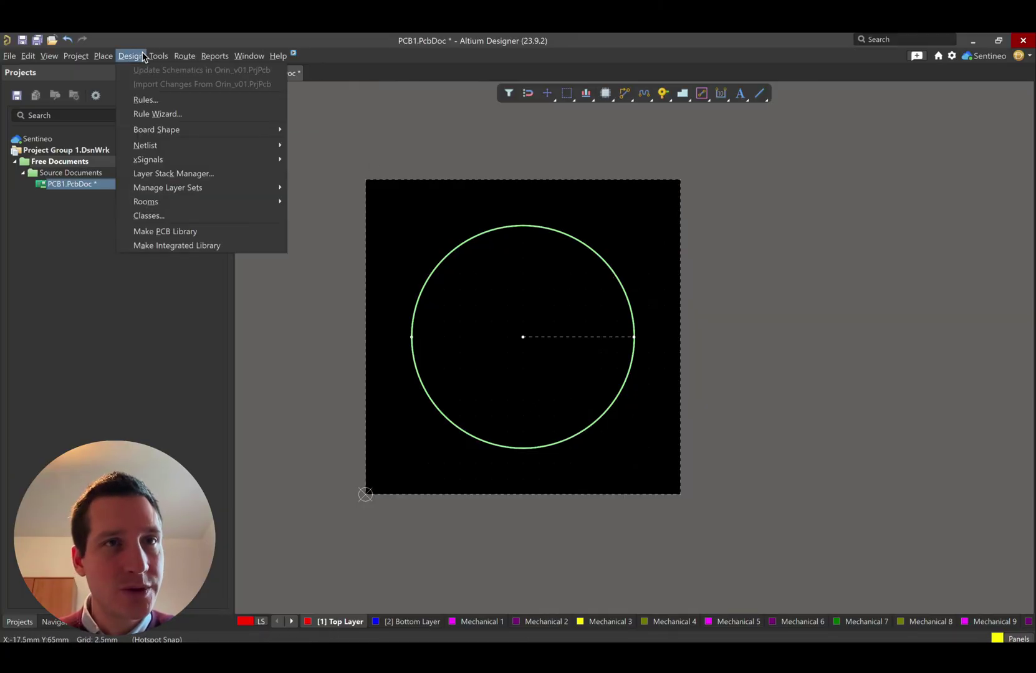
{"action": "mouse_move", "coordinate": [168, 130]}
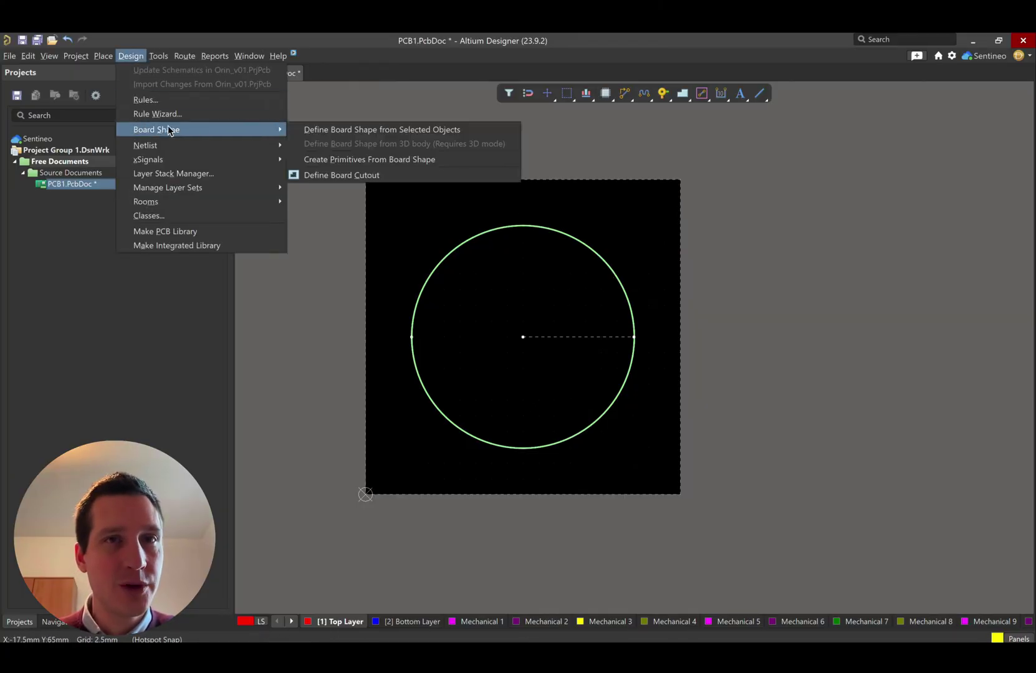
{"action": "left_click", "coordinate": [343, 134]}
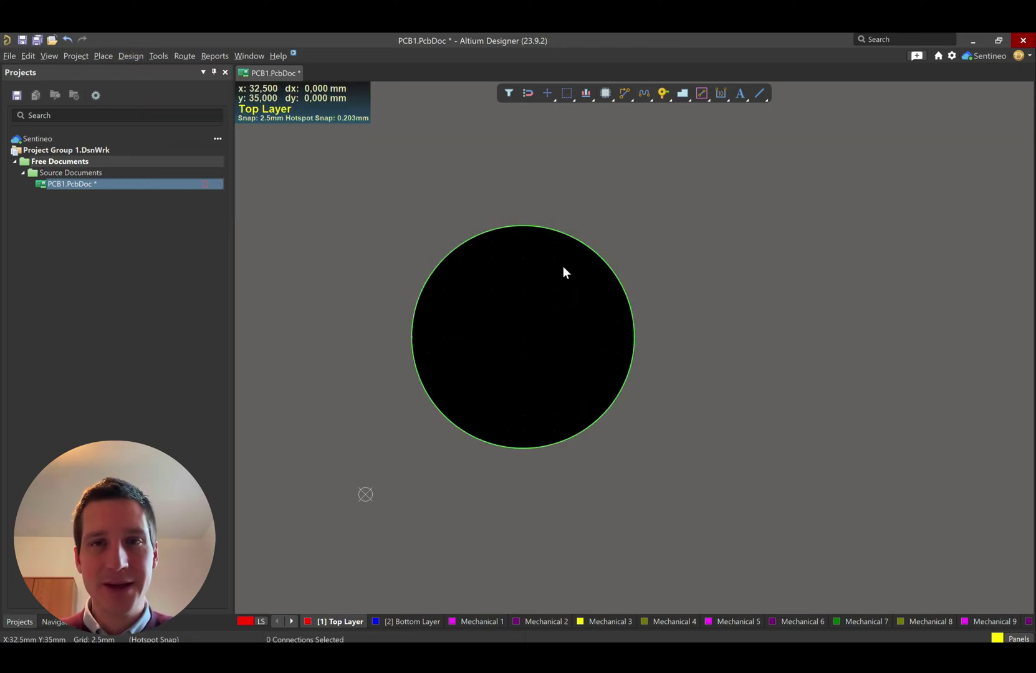
{"action": "key", "text": "3"}
{"action": "right_click_drag", "start_coordinate": [562, 270], "coordinate": [534, 340], "text": "shift"}
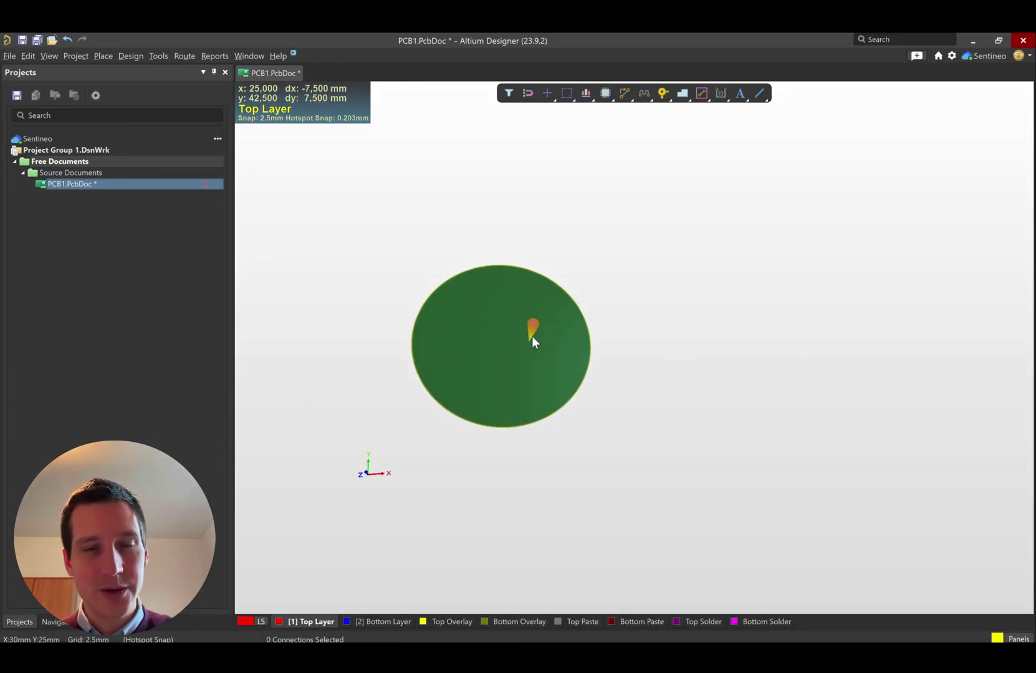
{"action": "key", "text": "2"}
{"action": "scroll", "coordinate": [523, 317], "scroll_direction": "up", "scroll_amount": 1, "text": "ctrl"}
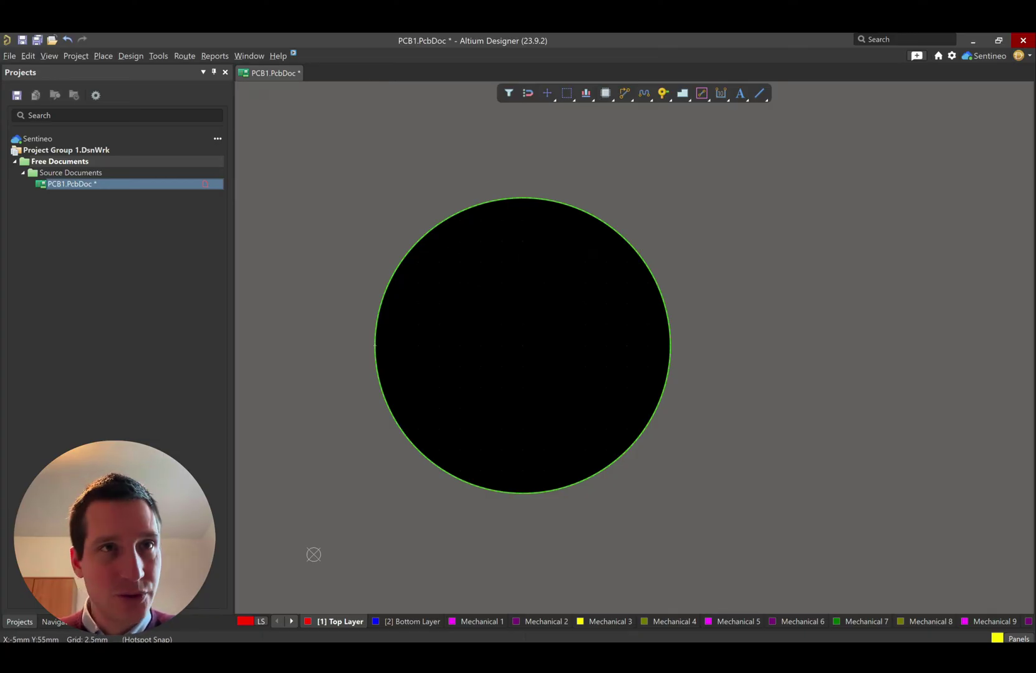
- Define a four-corner rectangular board cutout near the top of the round board
{"action": "left_click", "coordinate": [131, 57]}
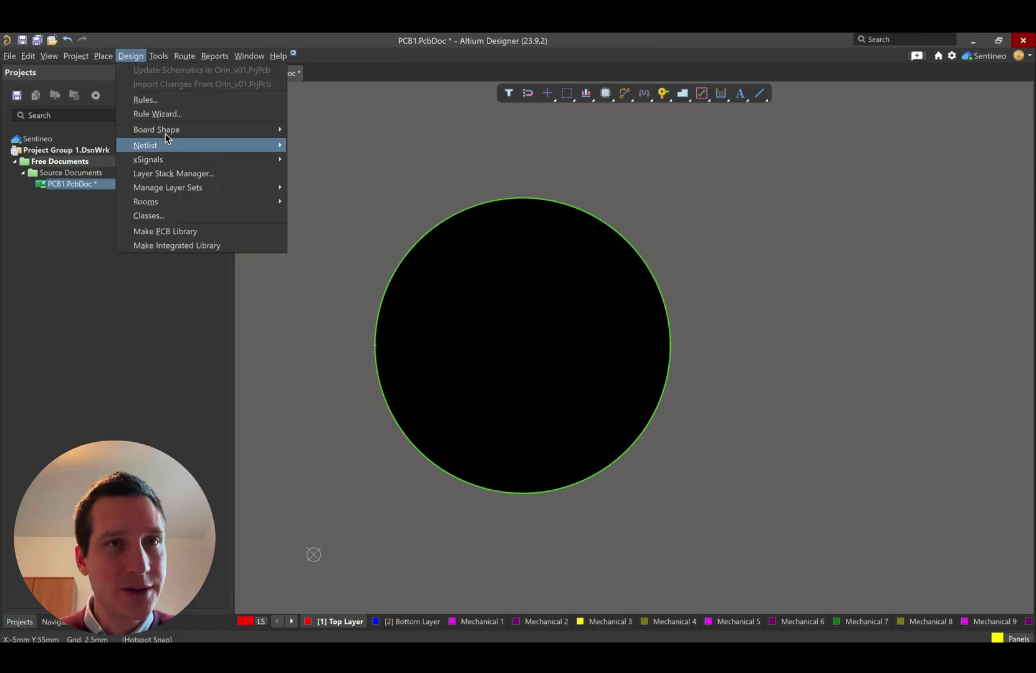
{"action": "mouse_move", "coordinate": [168, 130]}
{"action": "left_click", "coordinate": [344, 173]}
{"action": "left_click", "coordinate": [460, 262]}
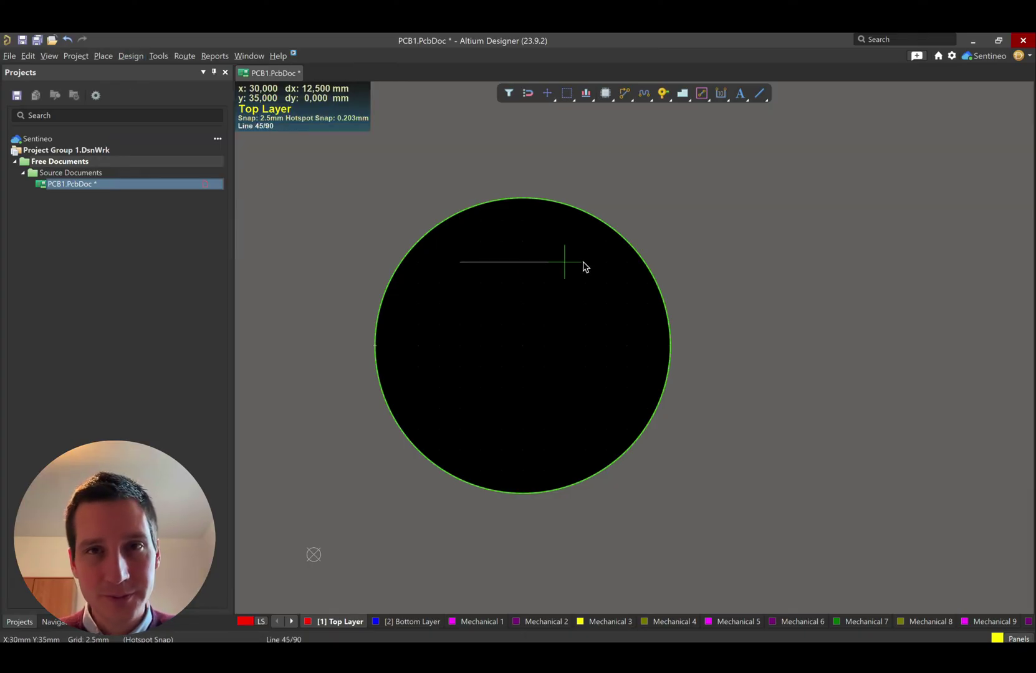
{"action": "left_click", "coordinate": [585, 261]}
{"action": "left_click", "coordinate": [585, 303]}
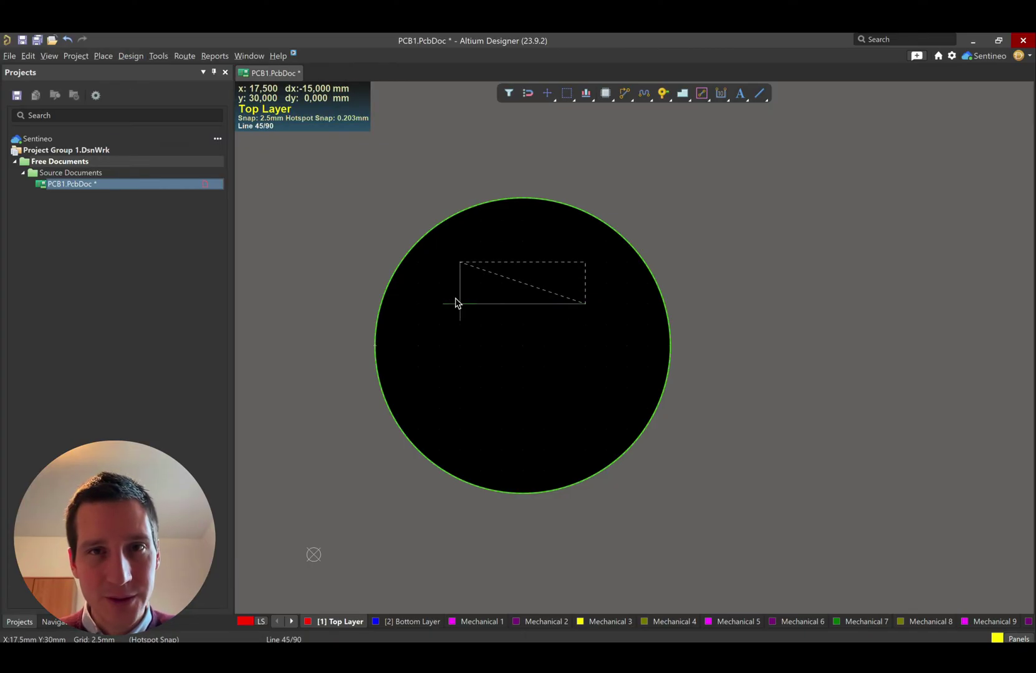
{"action": "left_click", "coordinate": [460, 304]}
{"action": "right_click", "coordinate": [457, 303]}
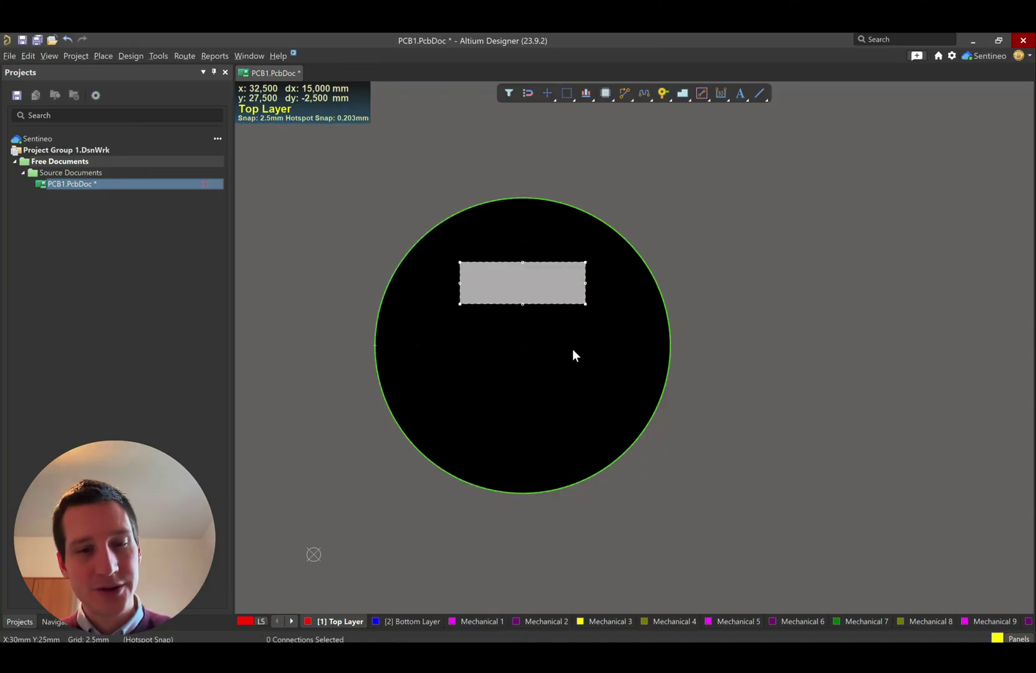
- Inspect the cutout in 3D, flipping the board over and back, then return to 2D
{"action": "key", "text": "3"}
{"action": "key", "text": "v"}
{"action": "key", "text": "b"}
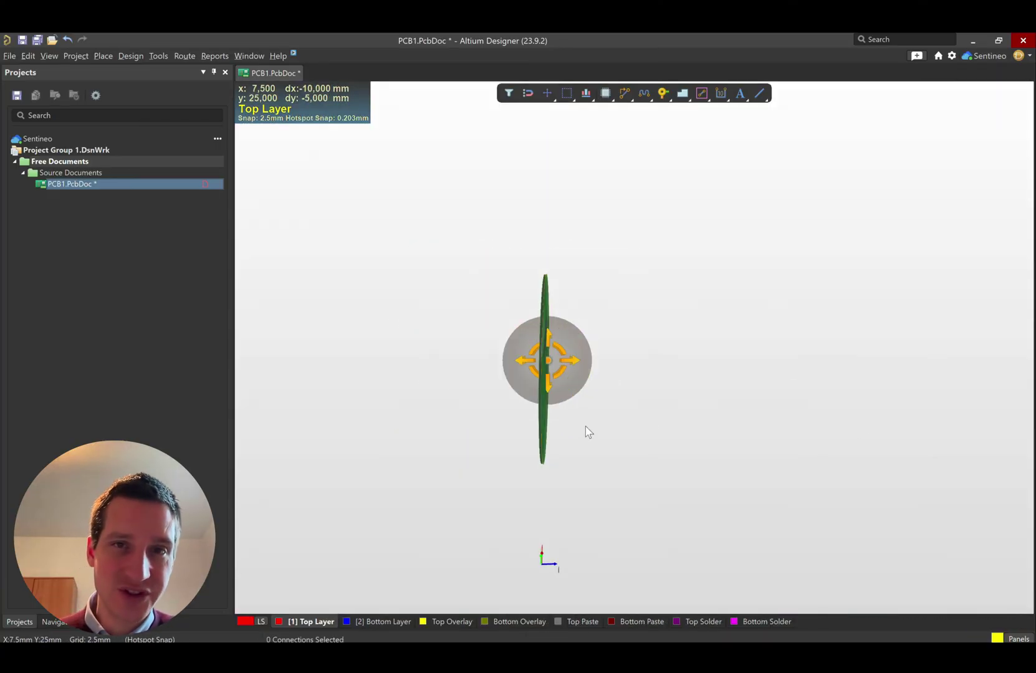
{"action": "key", "text": "v"}
{"action": "key", "text": "b"}
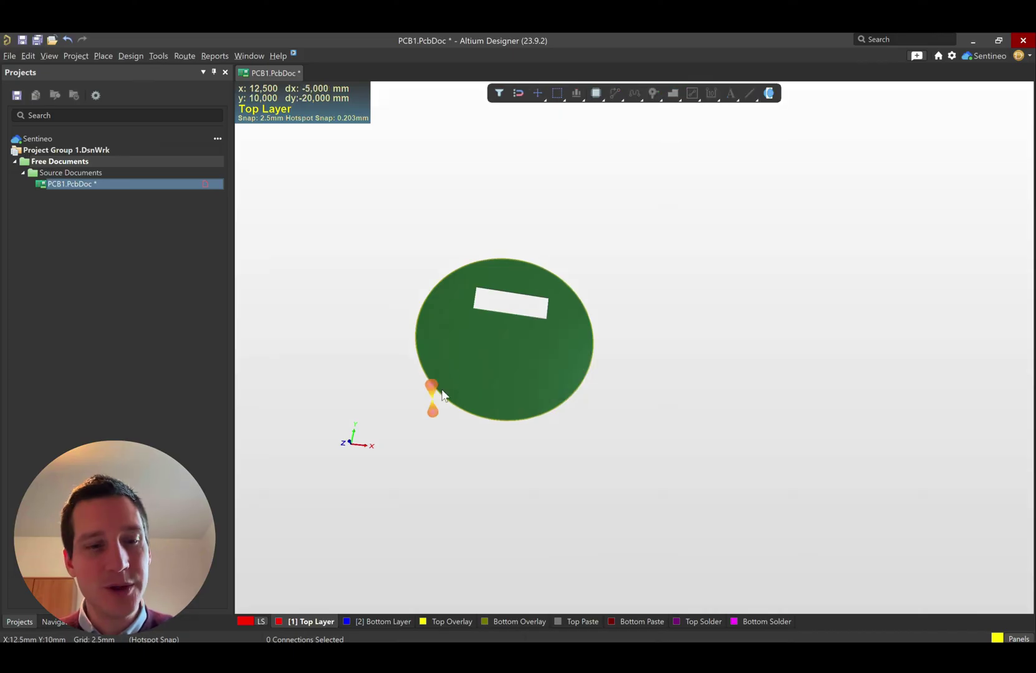
{"action": "key", "text": "2"}
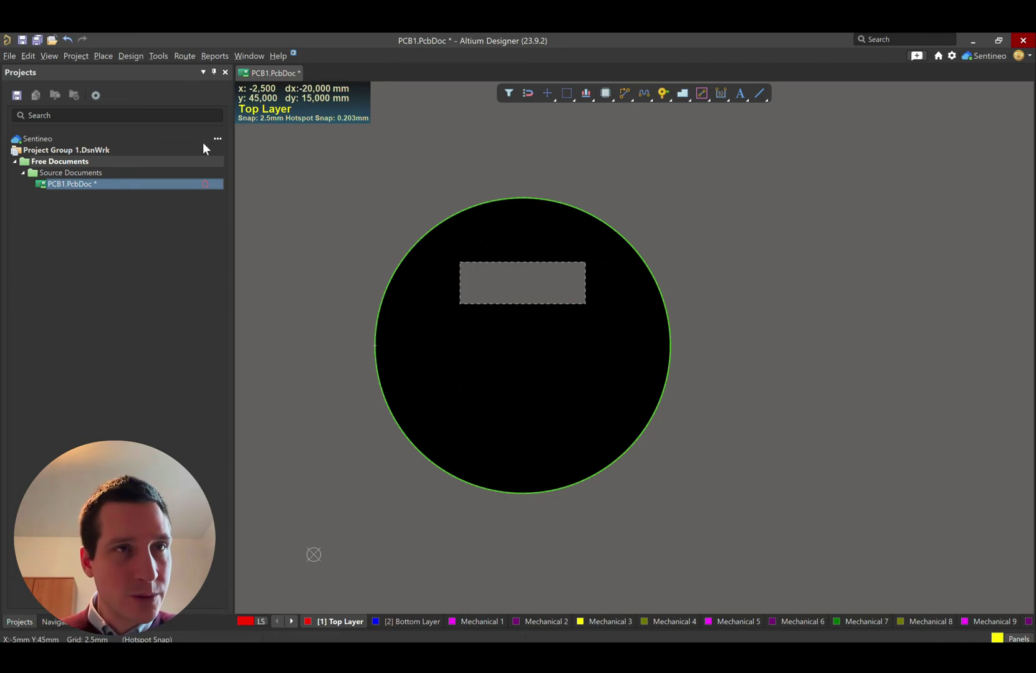
- Import the housing drawing 16174333_BL-704015-WL2-9003.dxf with the scale set to mm
{"action": "left_click", "coordinate": [8, 56]}
{"action": "mouse_move", "coordinate": [60, 247]}
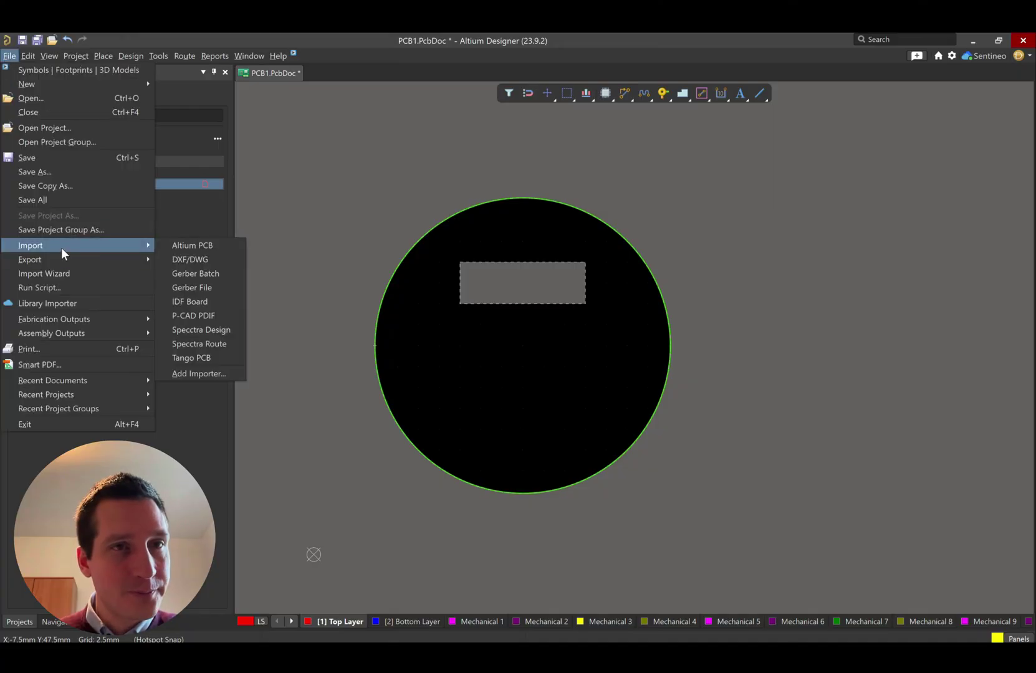
{"action": "left_click", "coordinate": [206, 259]}
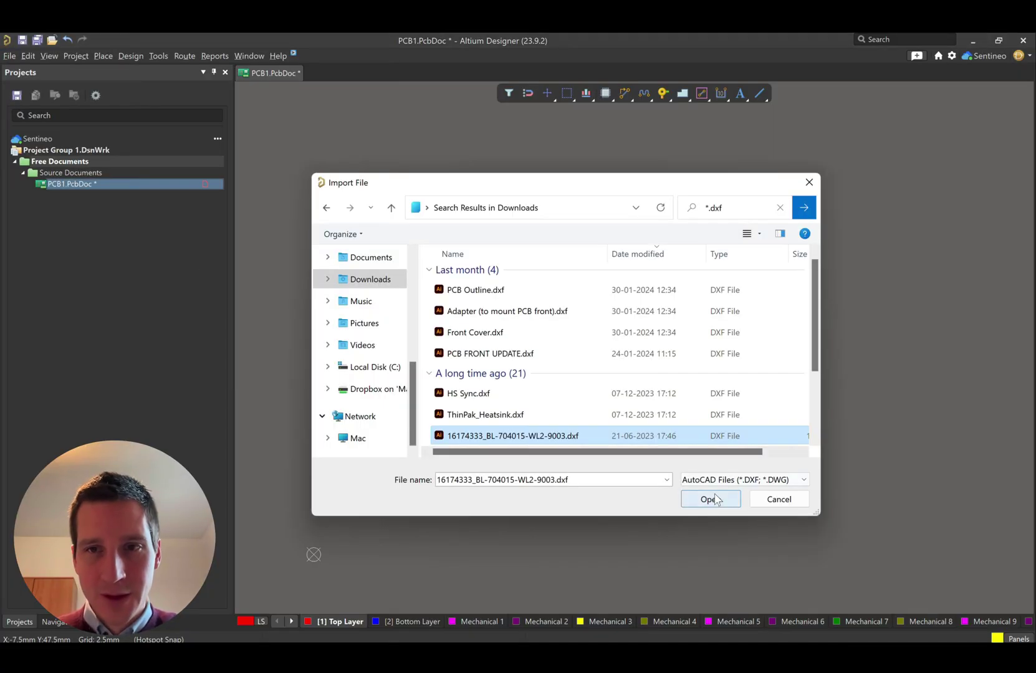
{"action": "left_click", "coordinate": [711, 499]}
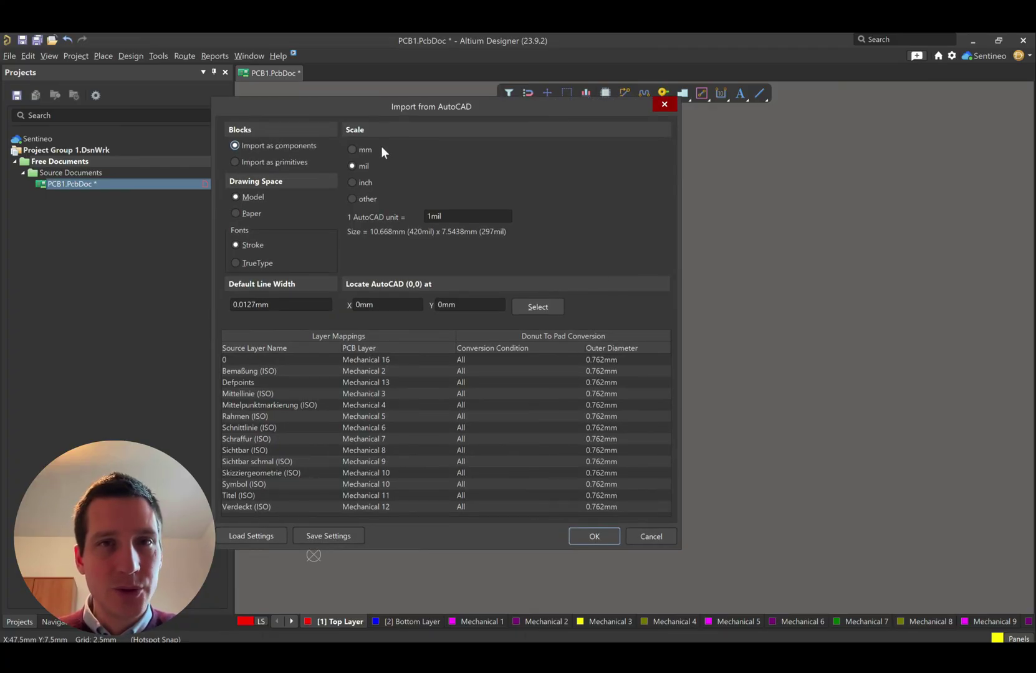
{"action": "left_click", "coordinate": [352, 149]}
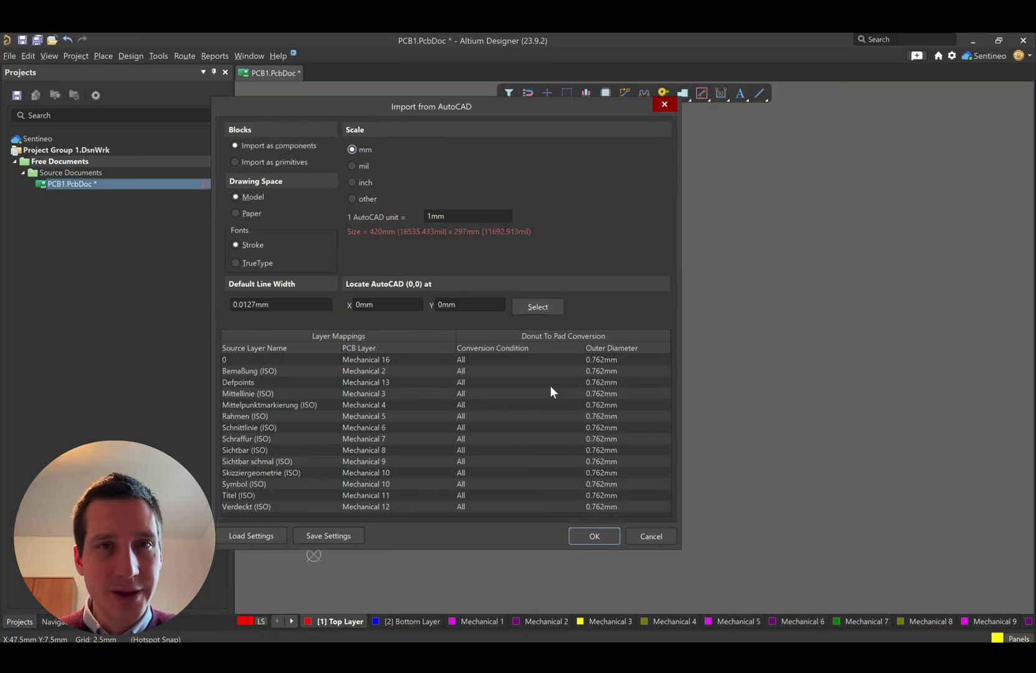
{"action": "left_click", "coordinate": [610, 541]}
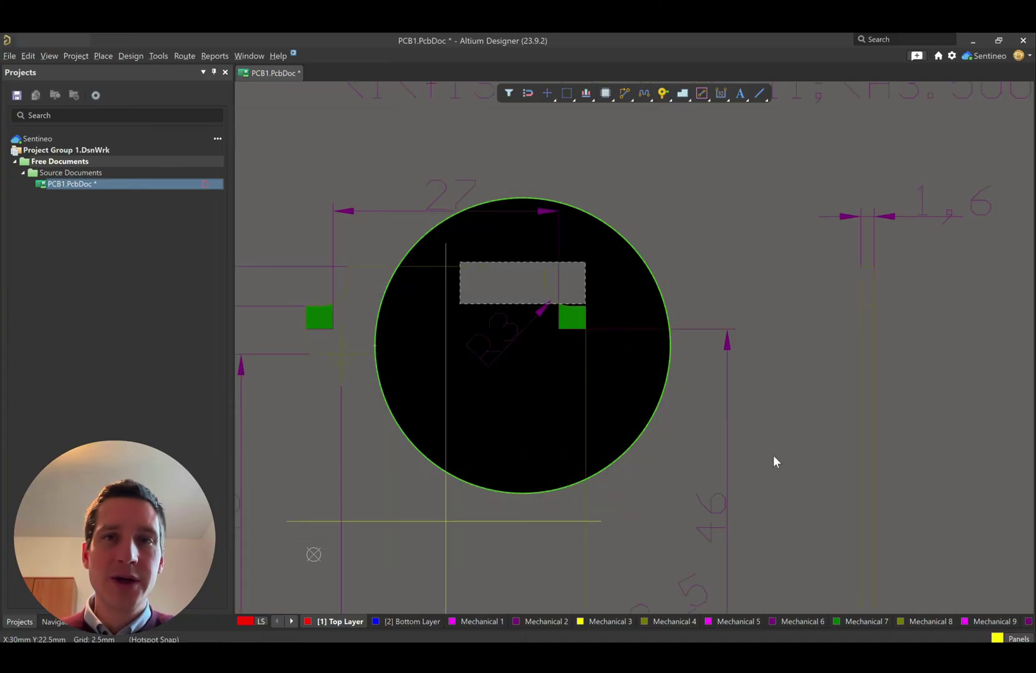
- Viewing Mechanical 8 alone, box-select the notched housing outline and its mounting holes
{"action": "key", "text": "ctrl+Page_Down"}
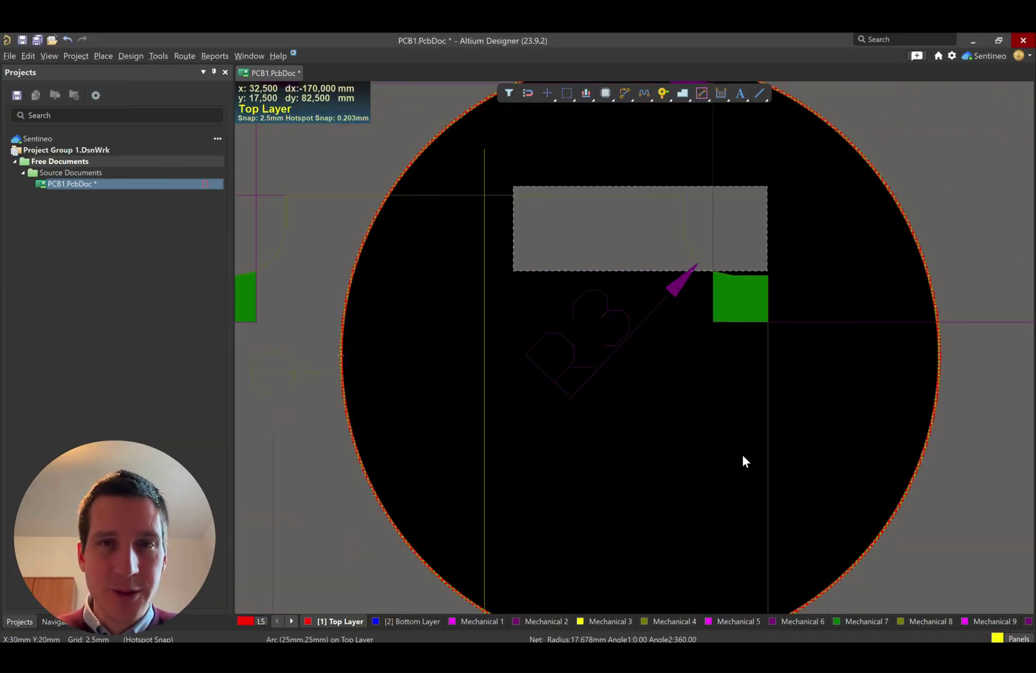
{"action": "scroll", "coordinate": [729, 429], "scroll_direction": "down", "scroll_amount": 6, "text": "ctrl"}
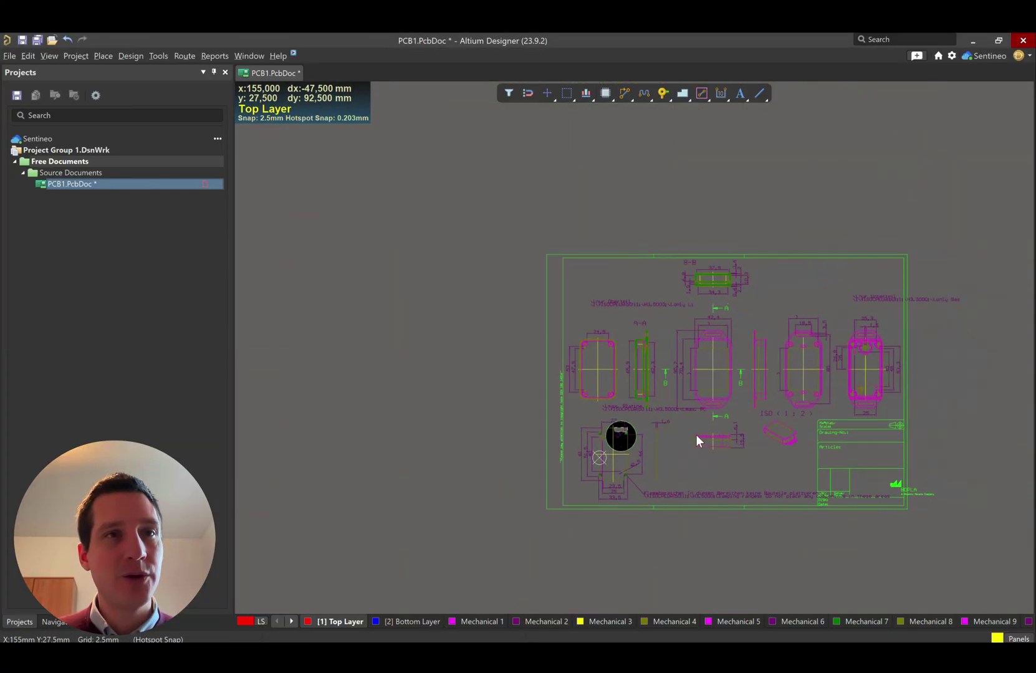
{"action": "scroll", "coordinate": [651, 423], "scroll_direction": "up", "scroll_amount": 4, "text": "ctrl"}
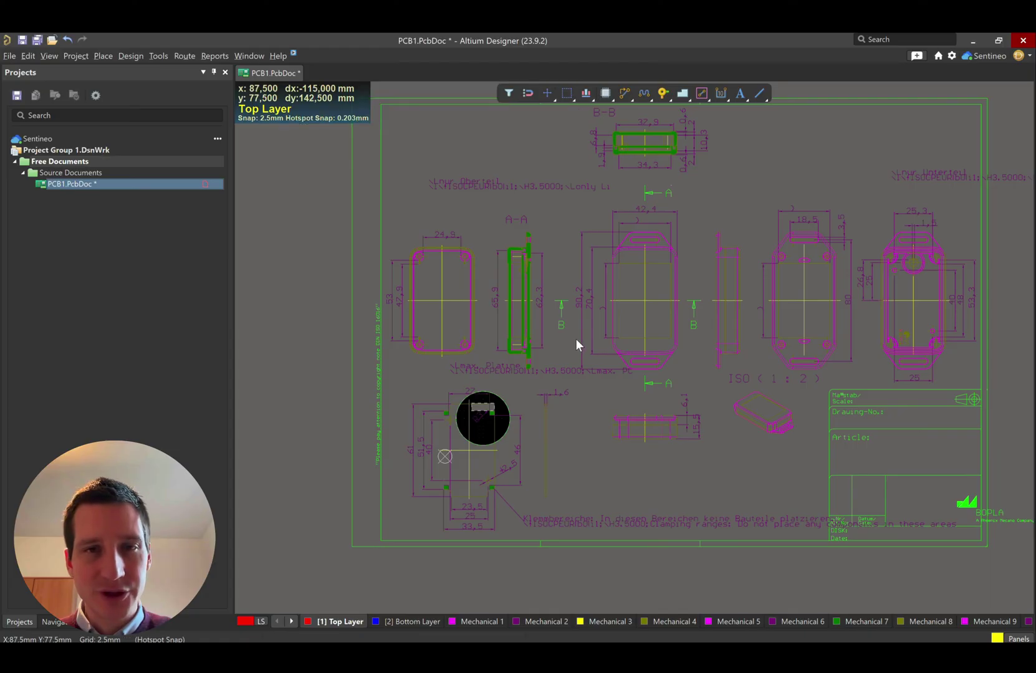
{"action": "scroll", "coordinate": [447, 475], "scroll_direction": "up", "scroll_amount": 2, "text": "ctrl"}
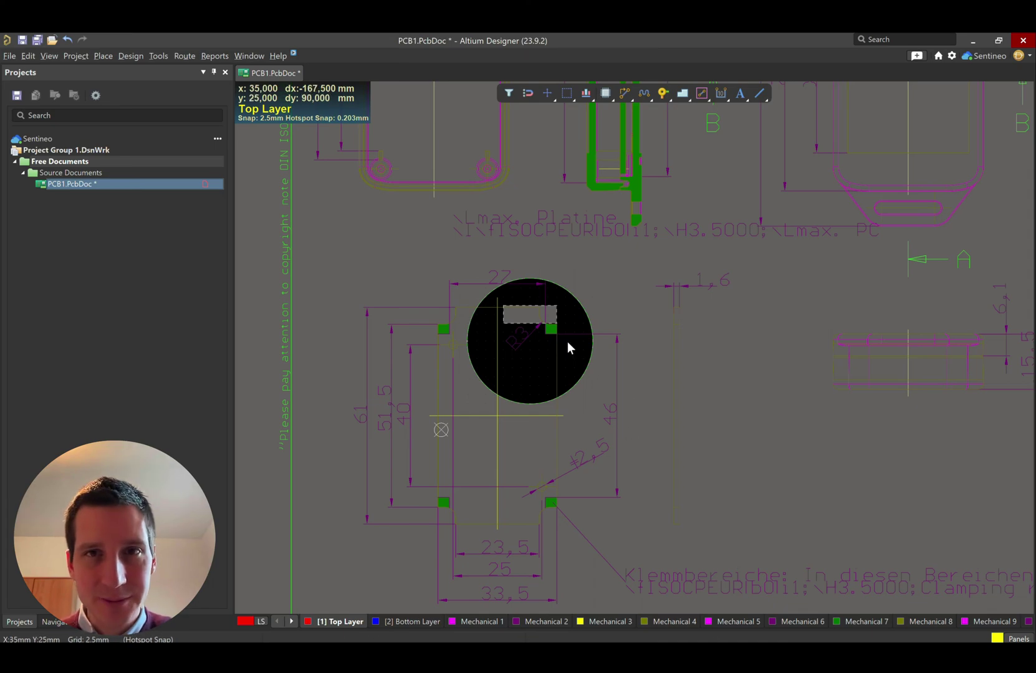
{"action": "scroll", "coordinate": [567, 341], "scroll_direction": "up", "scroll_amount": 1, "text": "ctrl"}
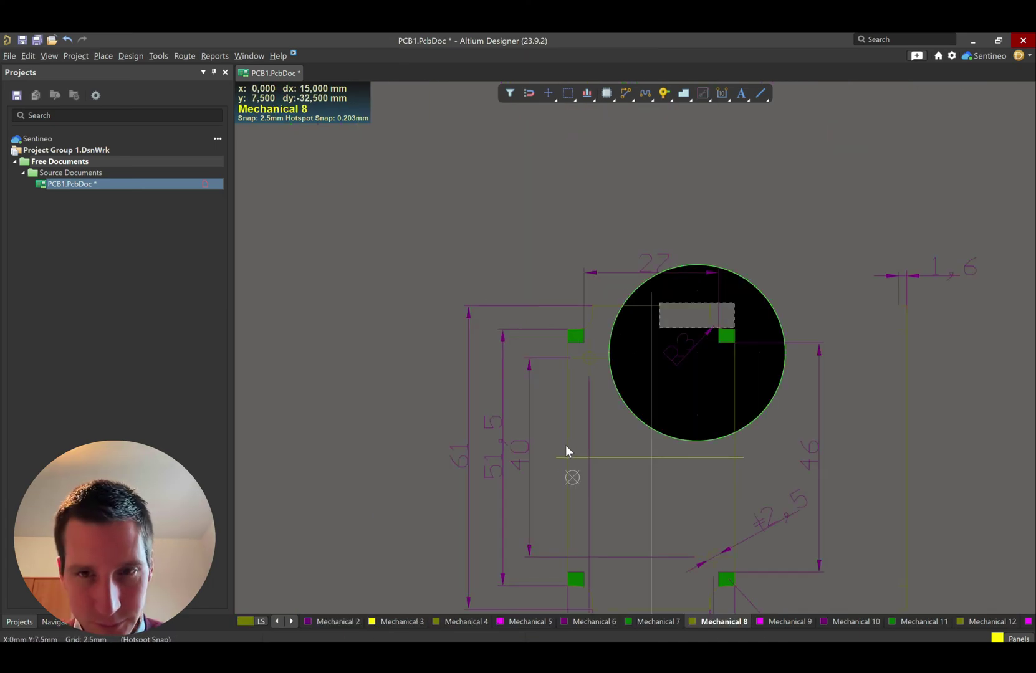
{"action": "key", "text": "shift+s"}
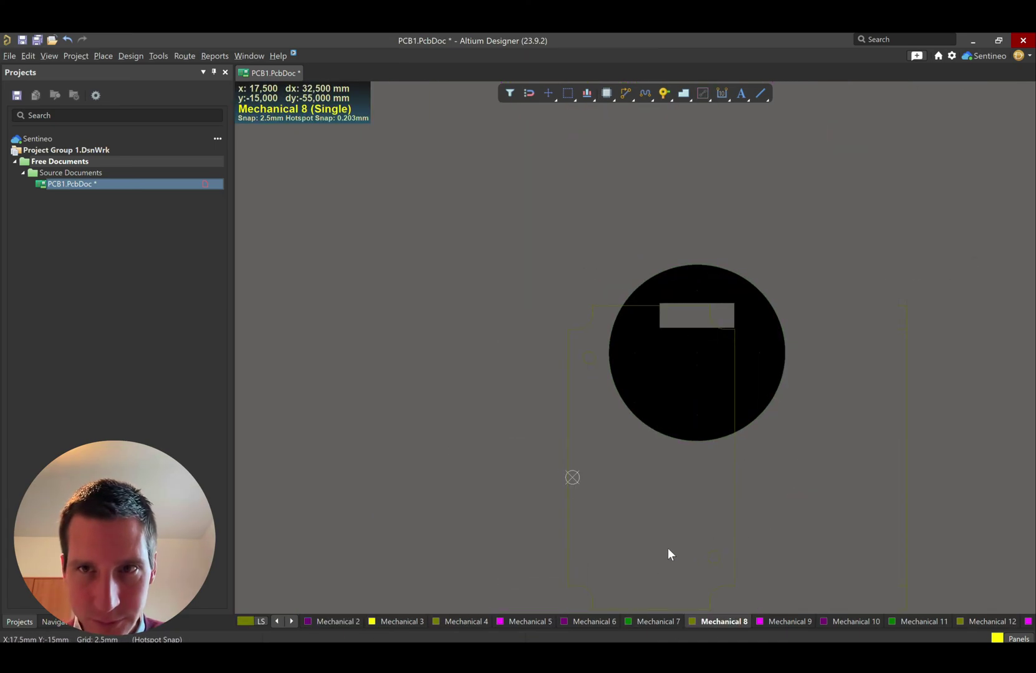
{"action": "right_click_drag", "start_coordinate": [668, 549], "coordinate": [575, 449]}
{"action": "left_click_drag", "start_coordinate": [427, 191], "coordinate": [681, 533]}
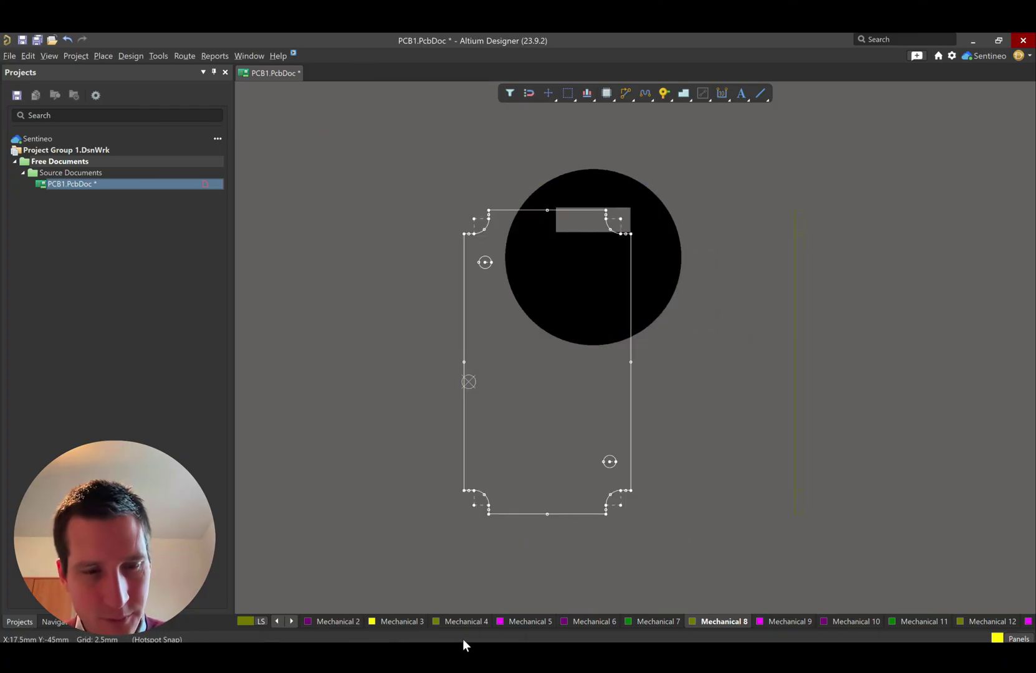
{"action": "key", "text": "shift+s"}
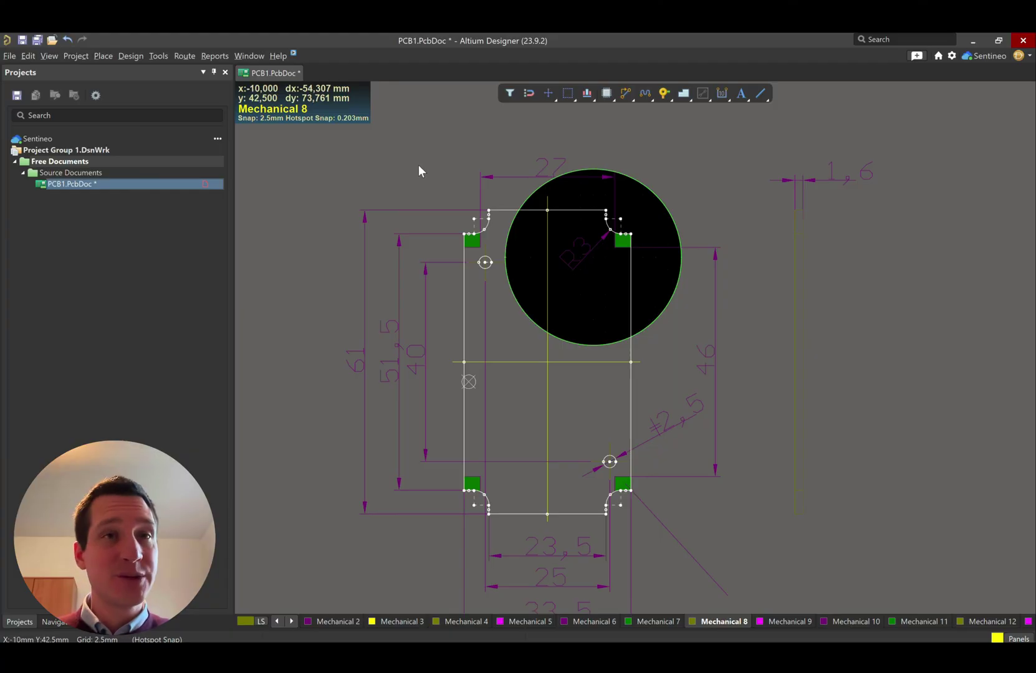
- Define the board shape from the selected housing contour and inspect the notched board in 3D
{"action": "left_click", "coordinate": [132, 57]}
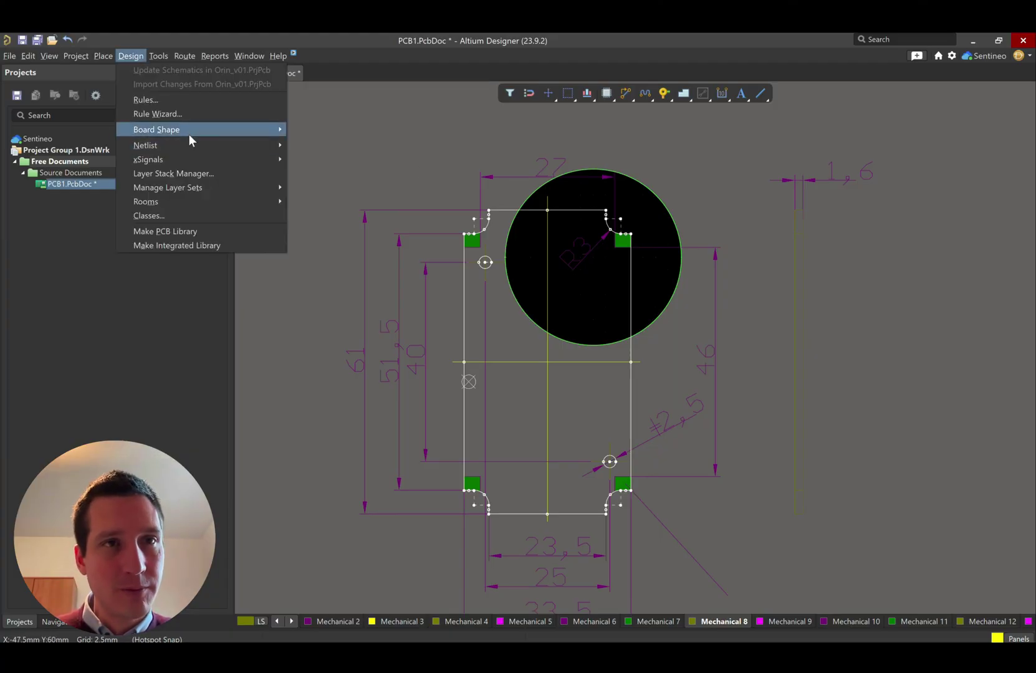
{"action": "mouse_move", "coordinate": [187, 130]}
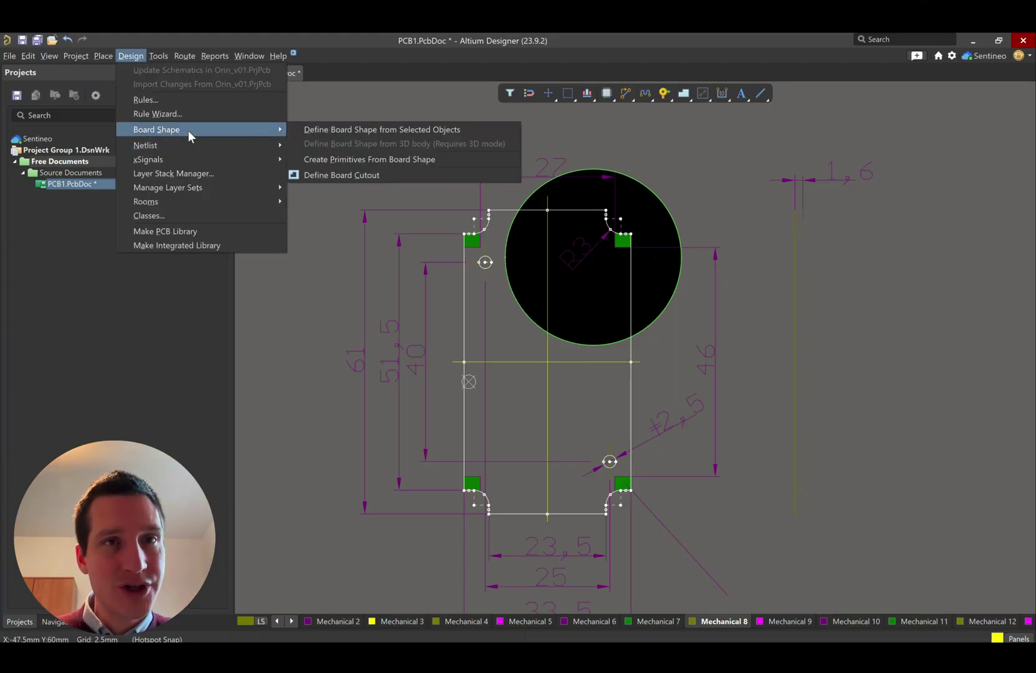
{"action": "left_click", "coordinate": [316, 130]}
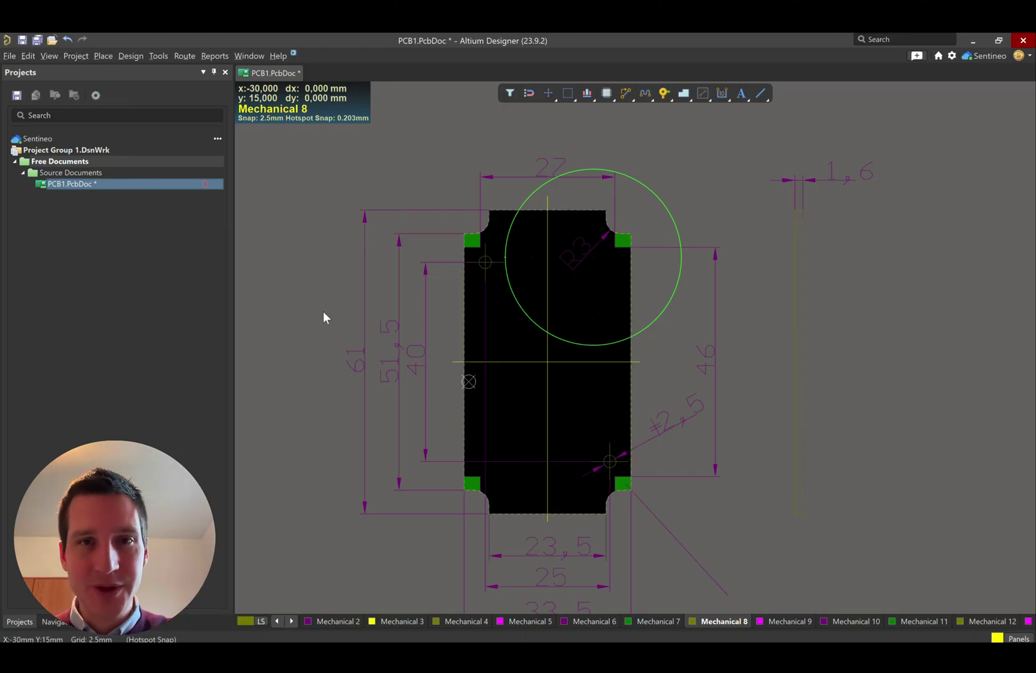
{"action": "key", "text": "3"}
{"action": "right_click_drag", "start_coordinate": [322, 315], "coordinate": [521, 387], "text": "shift"}
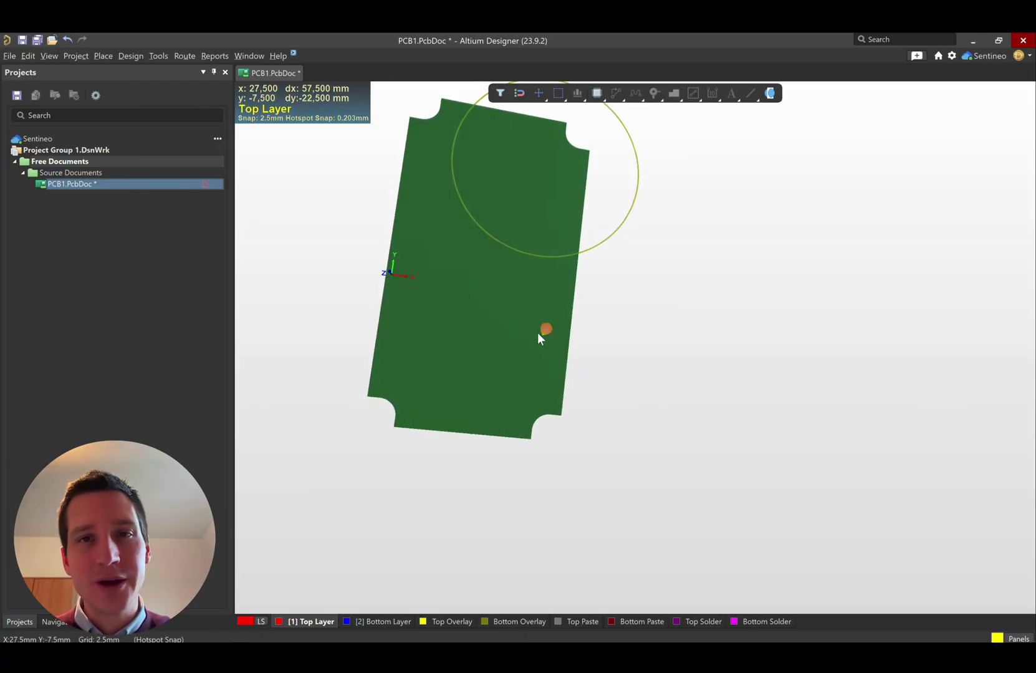
{"action": "right_click_drag", "start_coordinate": [537, 332], "coordinate": [625, 424]}
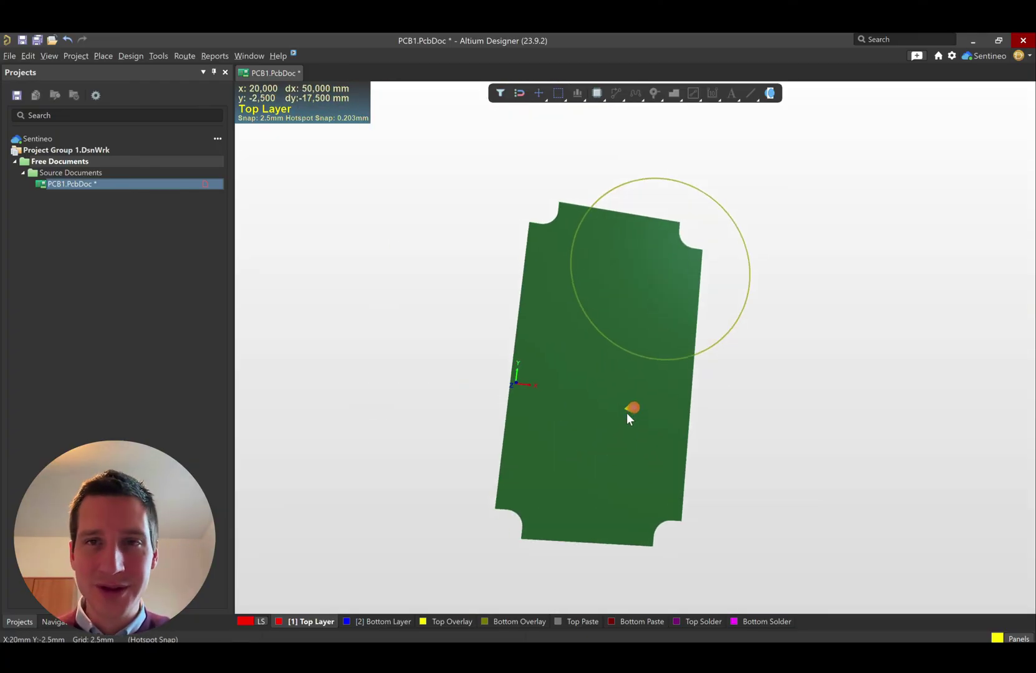
{"action": "key", "text": "2"}
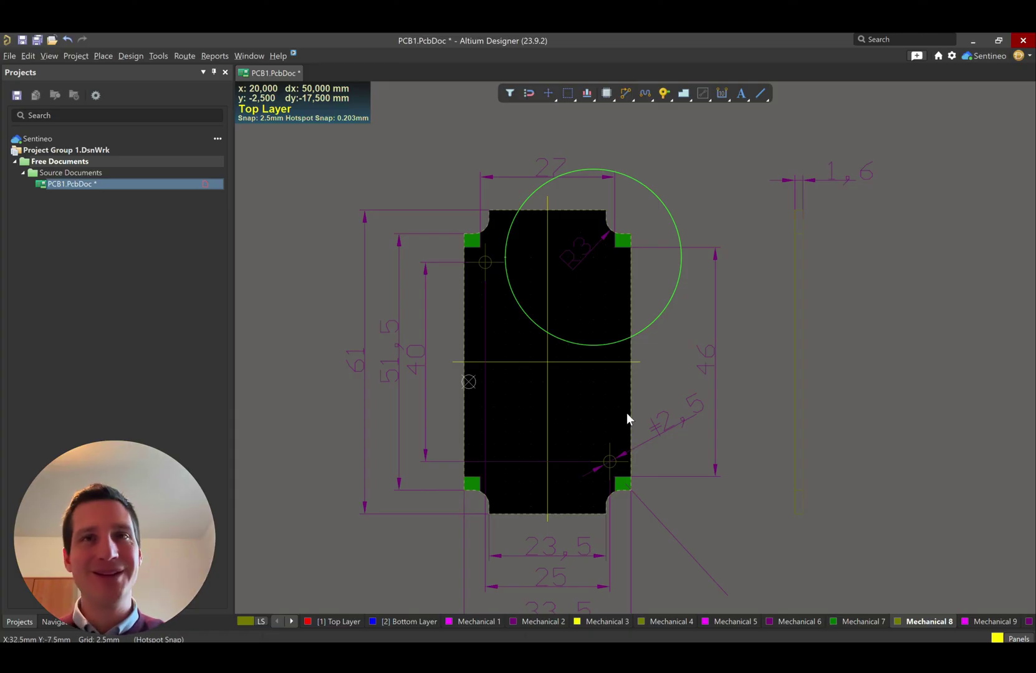